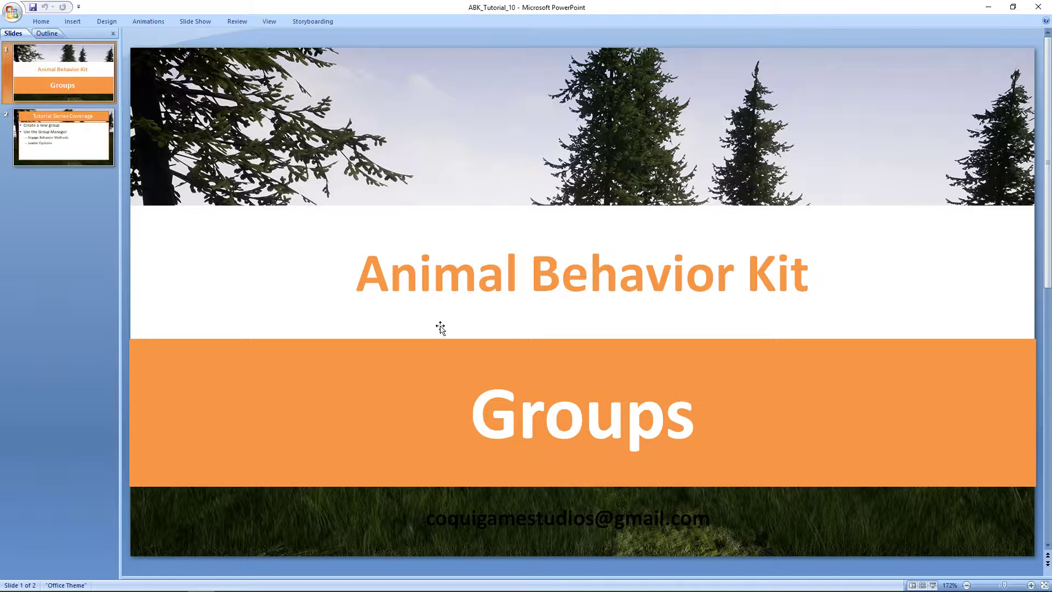
Step: View the Tutorial Series Coverage slide, and switch to Unreal Editor to open the AnimalBehaviorKit content folder
left_click(110, 139)
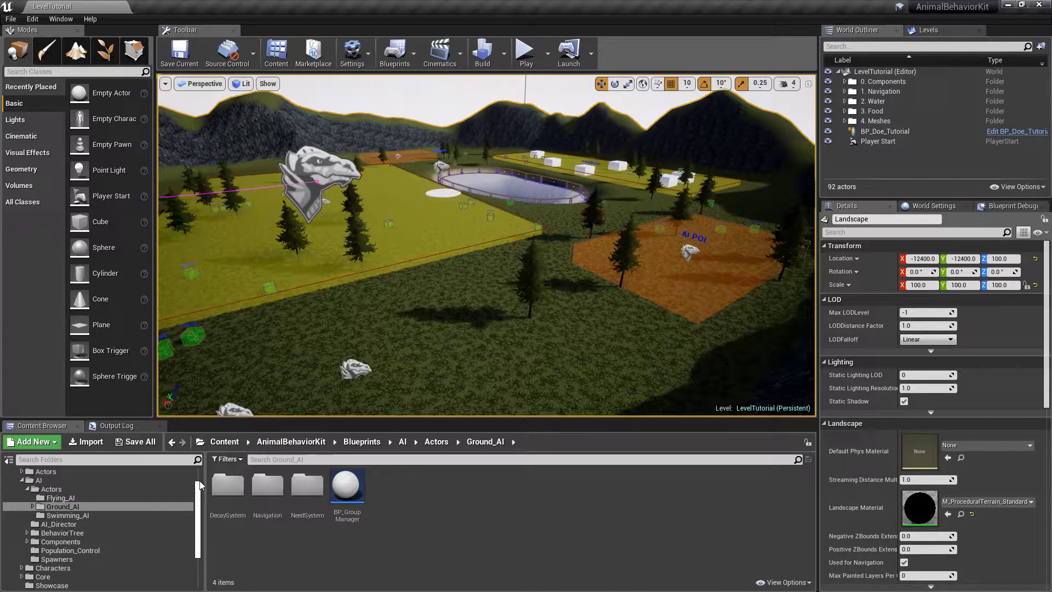
left_click_drag(199, 498, 198, 481)
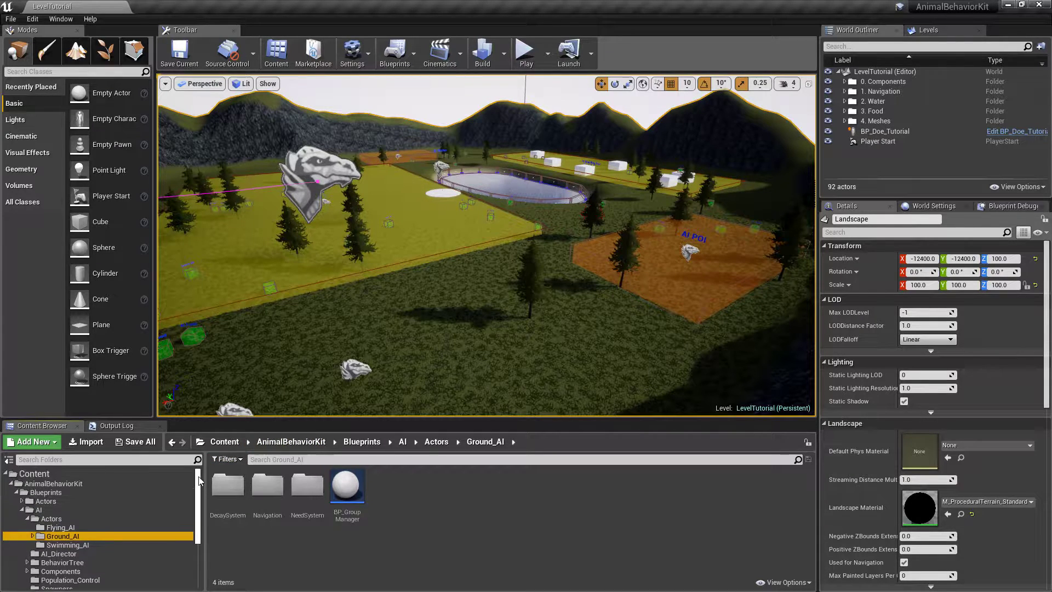
left_click(55, 483)
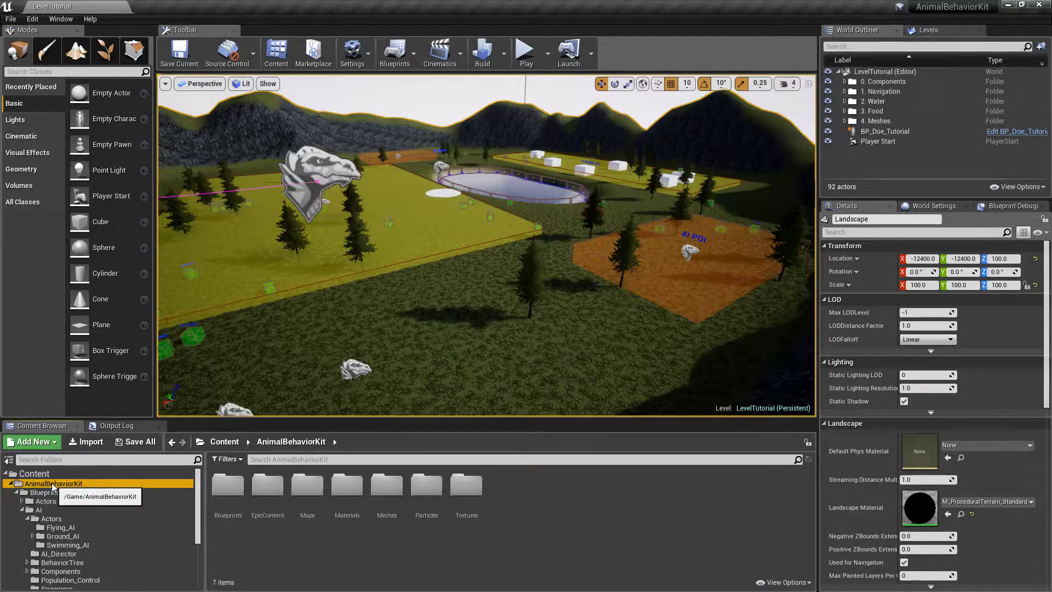
Step: Examine the tutorial level's layout from above, including the bounding boxes, AI path, pond and points of interest
key("s")
mouse_move(475, 304)
right_mouse_down()
mouse_move(478, 314)
mouse_move(472, 304)
right_mouse_up()
key("s")
left_click_drag(489, 406, 490, 389)
right_click(492, 291)
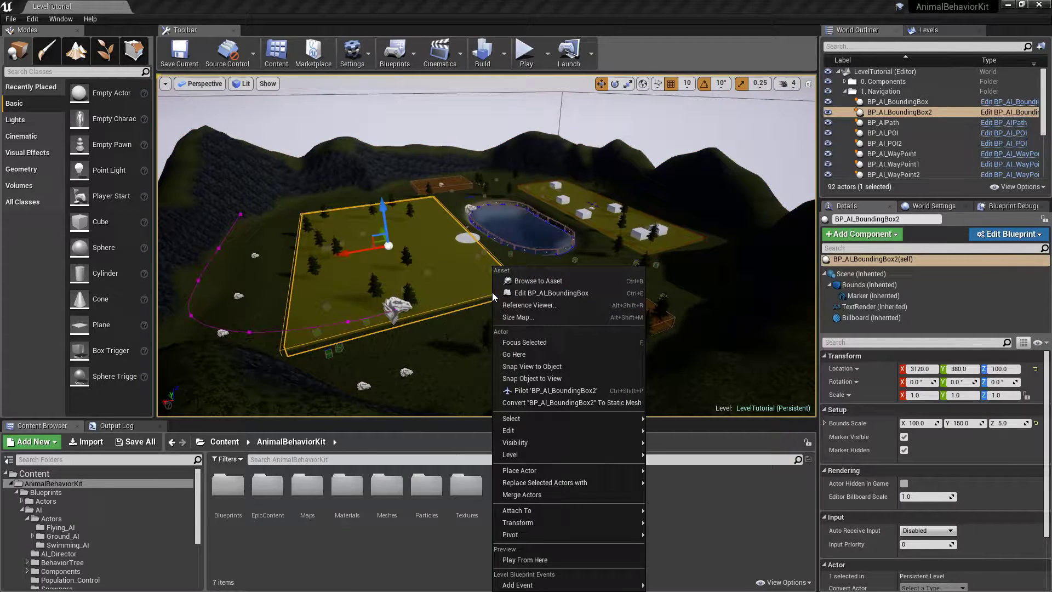
right_click_drag(542, 190, 523, 205)
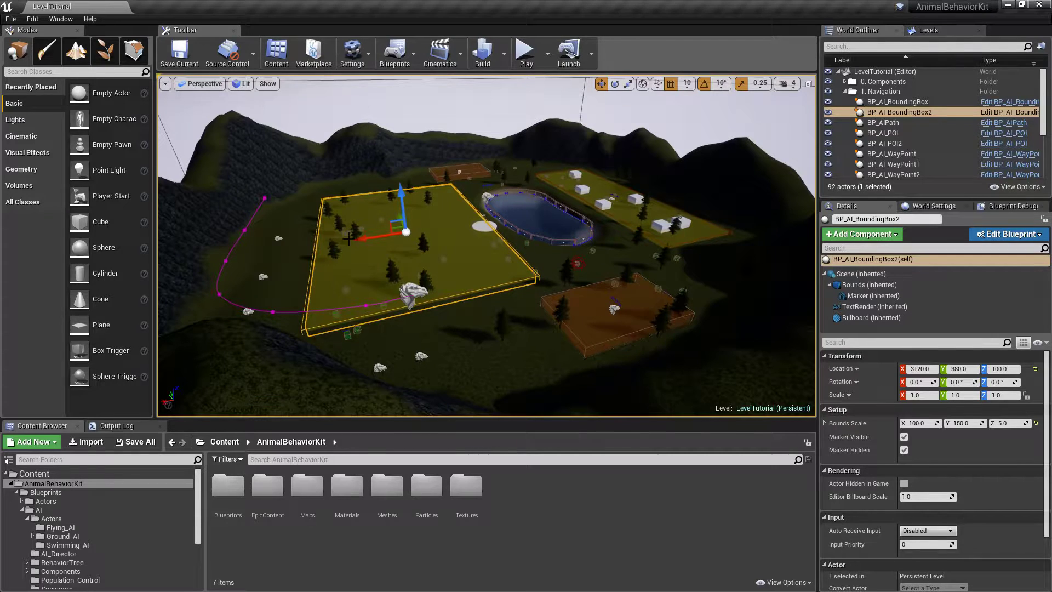
mouse_move(438, 263)
left_mouse_down()
mouse_move(448, 267)
mouse_move(451, 247)
left_mouse_up()
right_click_drag(450, 246, 448, 259)
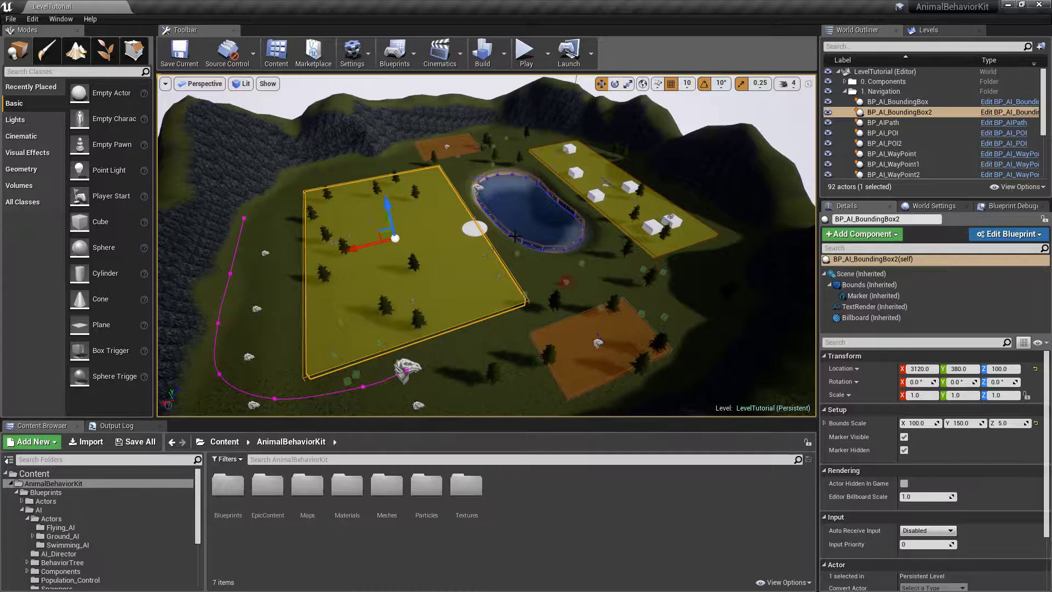
Step: Focus the view on the BP_Doe_Tutorial actor and show the settings of its BP_Comp_NeedSystem component
left_click(845, 91)
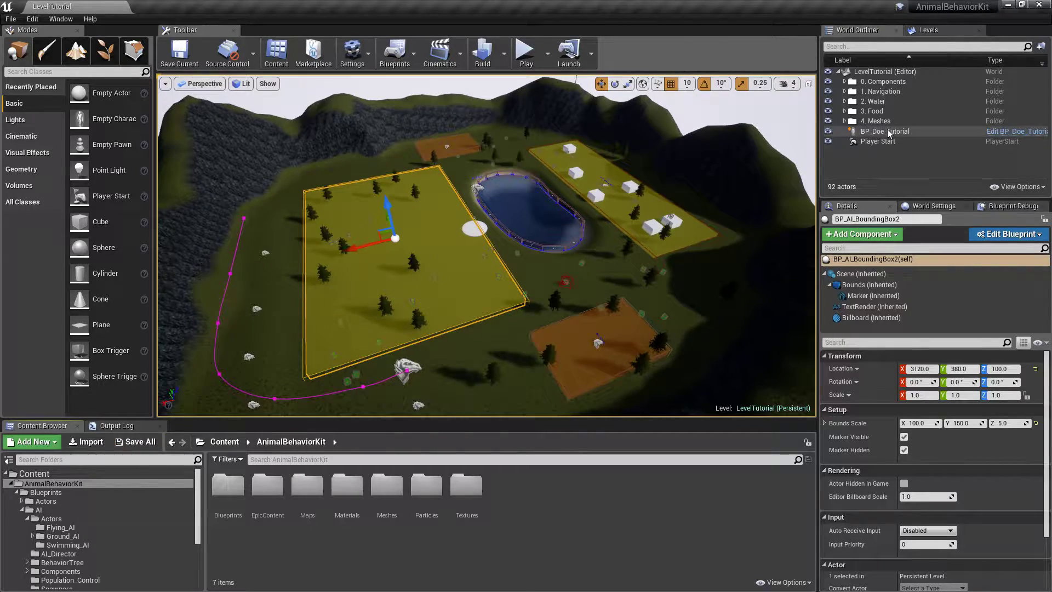
left_click(876, 131)
key("f")
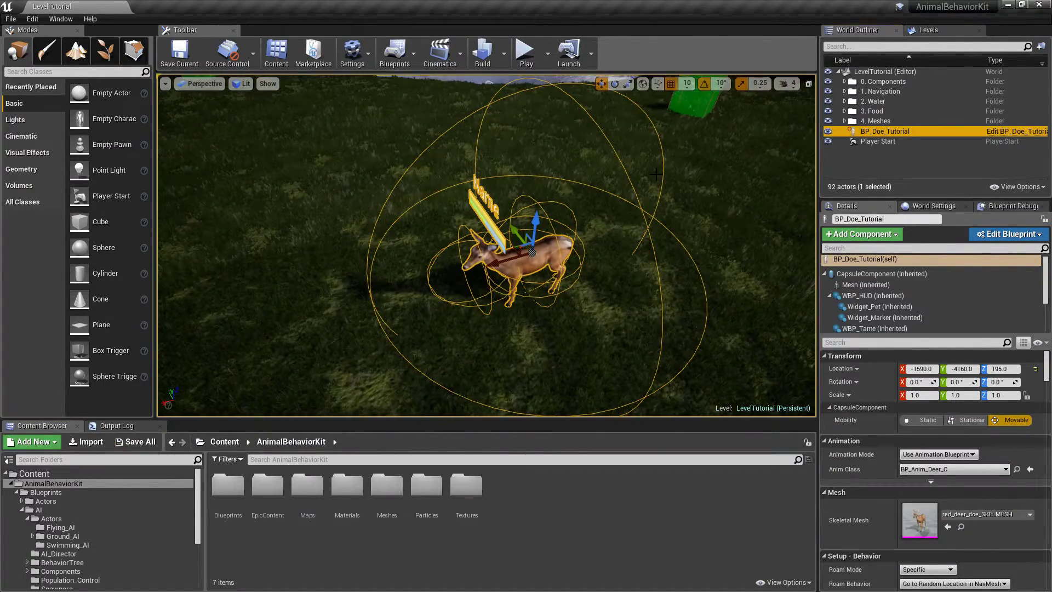
right_click_drag(487, 247, 542, 187)
mouse_move(615, 216)
right_mouse_down()
mouse_move(581, 235)
mouse_move(614, 215)
right_mouse_up()
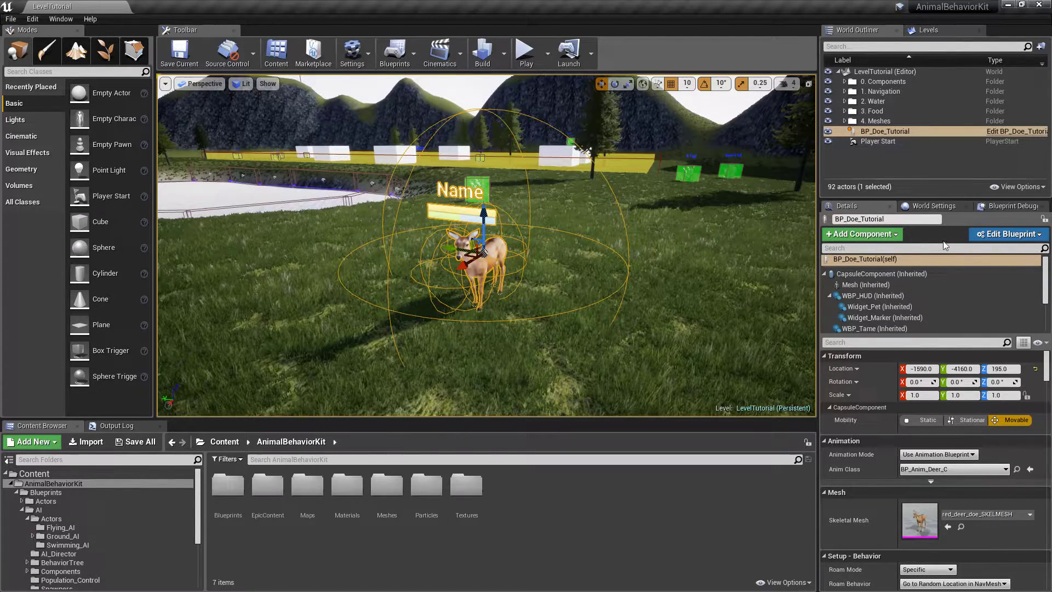
left_click(824, 274)
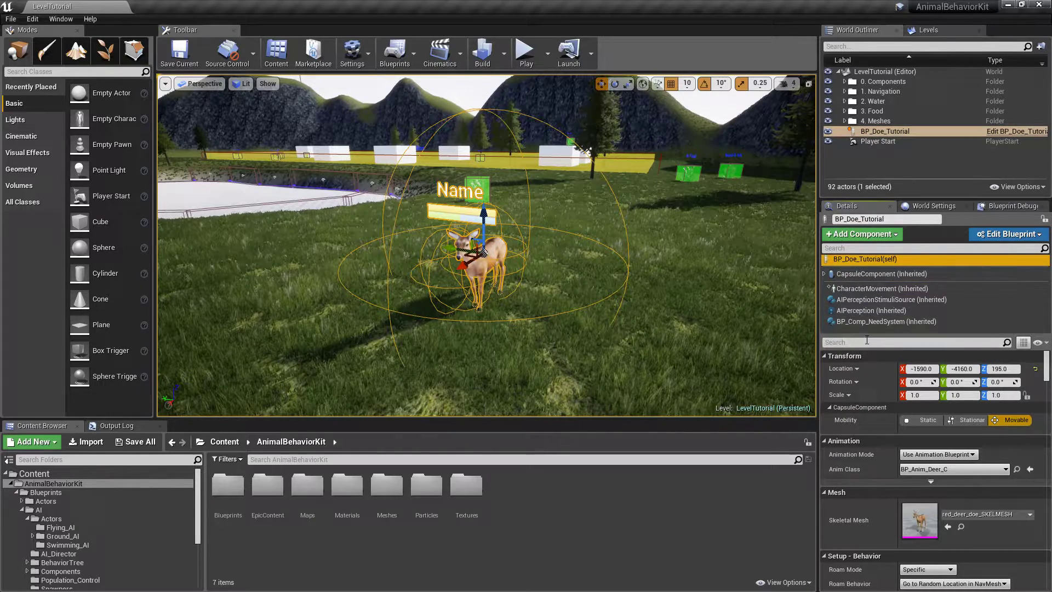
left_click(875, 324)
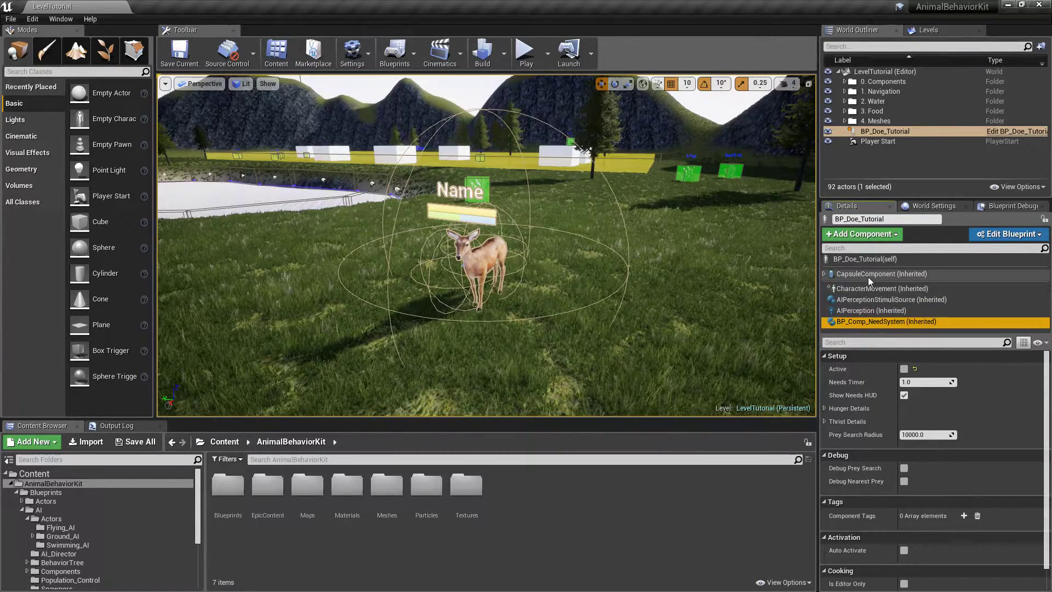
Step: Add a BP Comp Group component to BP_Doe_Tutorial with its default name and show its settings
left_click(863, 236)
type("group")
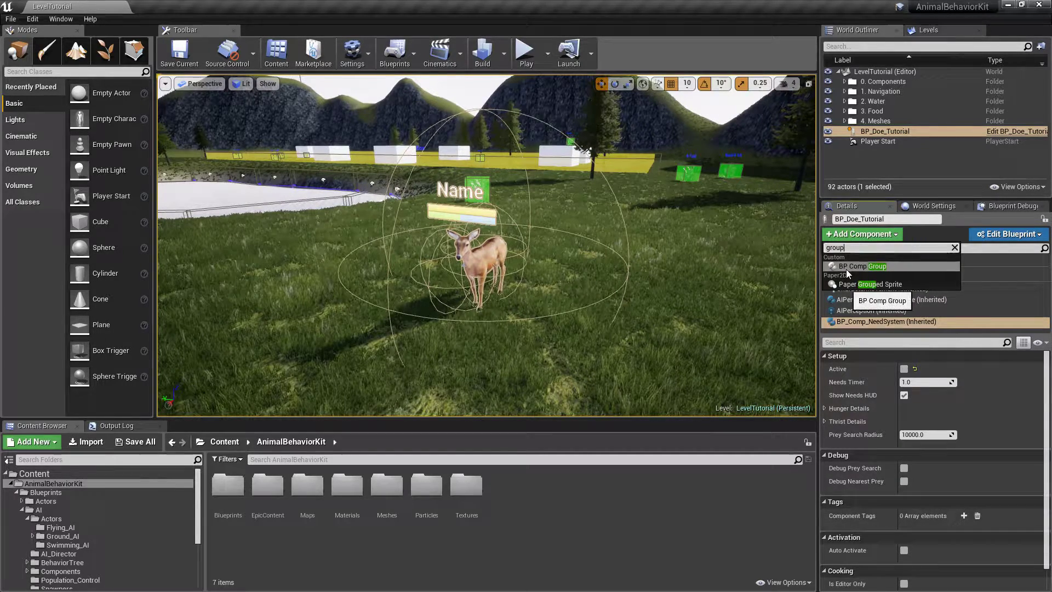
left_click(876, 266)
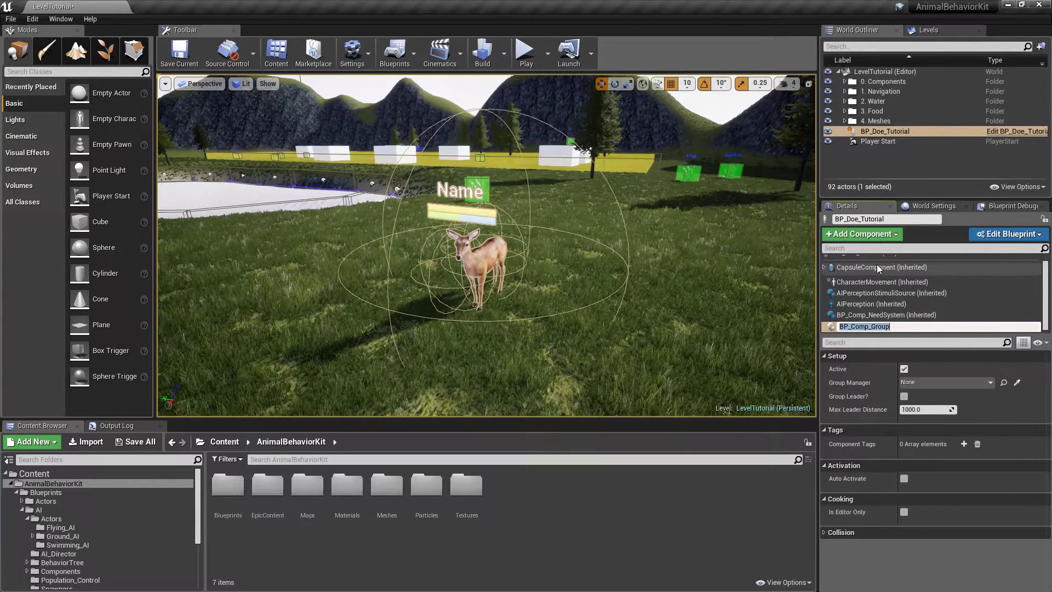
key("Return")
left_click(943, 357)
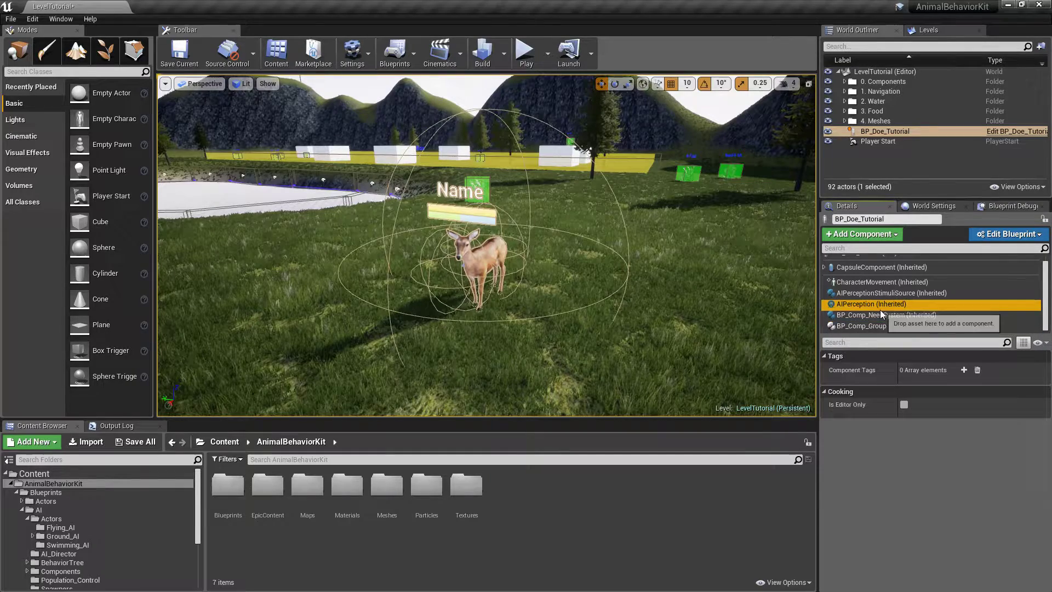
left_click(826, 357)
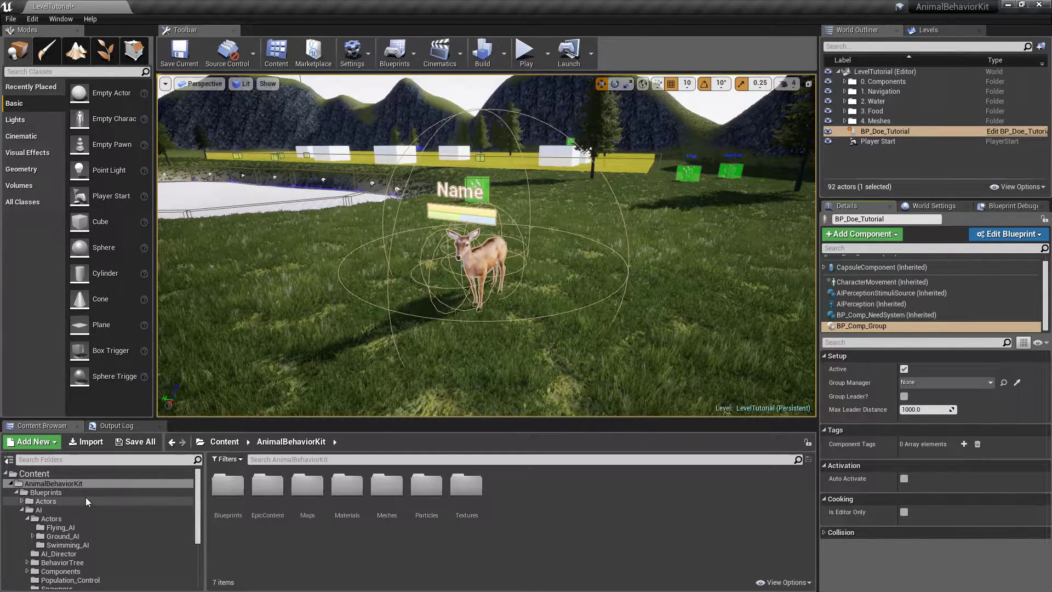
Step: Open the Ground_AI folder under AnimalBehaviorKit/Blueprints/AI/Actors
double_click(228, 485)
double_click(267, 486)
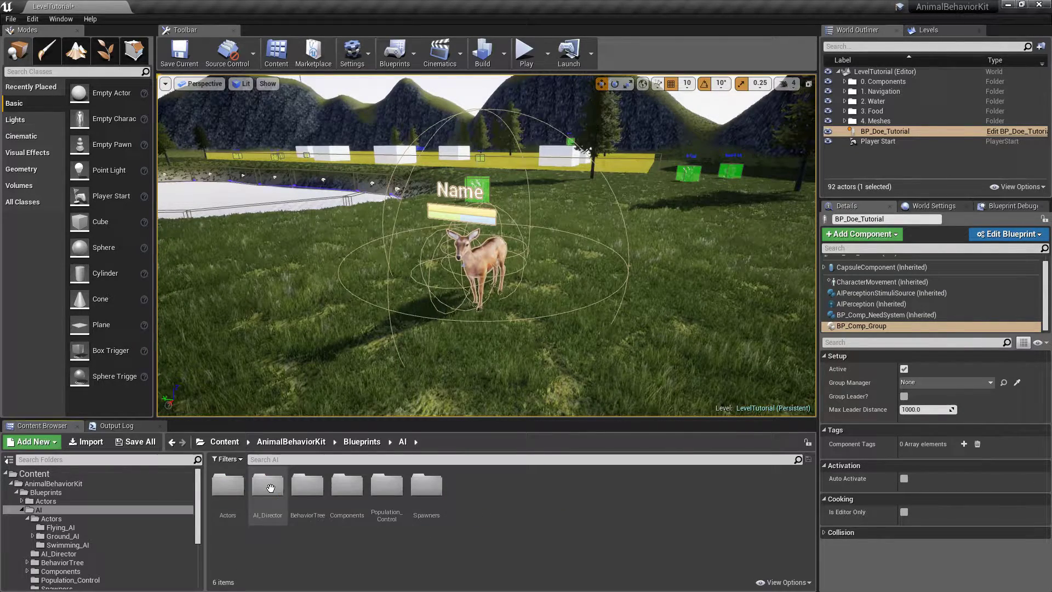
double_click(237, 509)
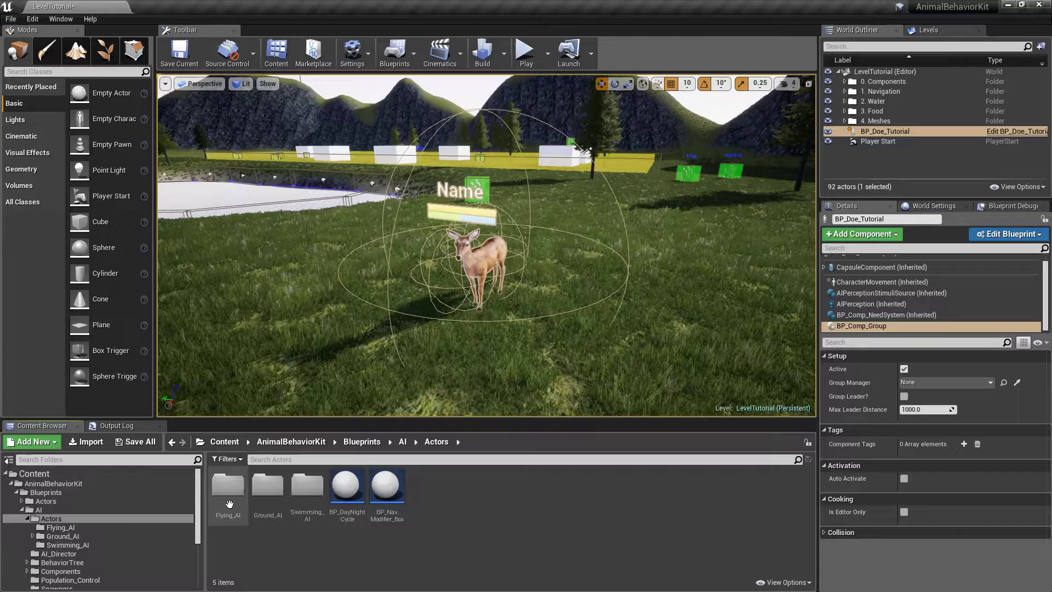
double_click(269, 487)
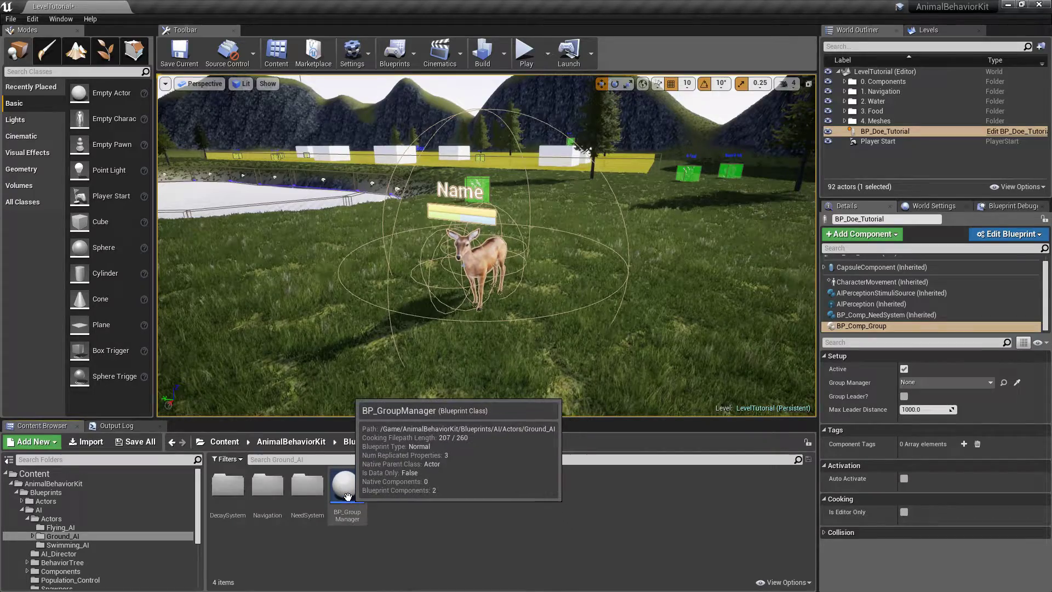
Step: Place a BP_GroupManager actor in the level near the doe, raised to about X -1580, Y -4360, Z 540
left_click_drag(347, 495, 610, 102)
right_click_drag(540, 239, 582, 219)
right_click_drag(576, 164, 570, 167)
left_click_drag(502, 228, 501, 154)
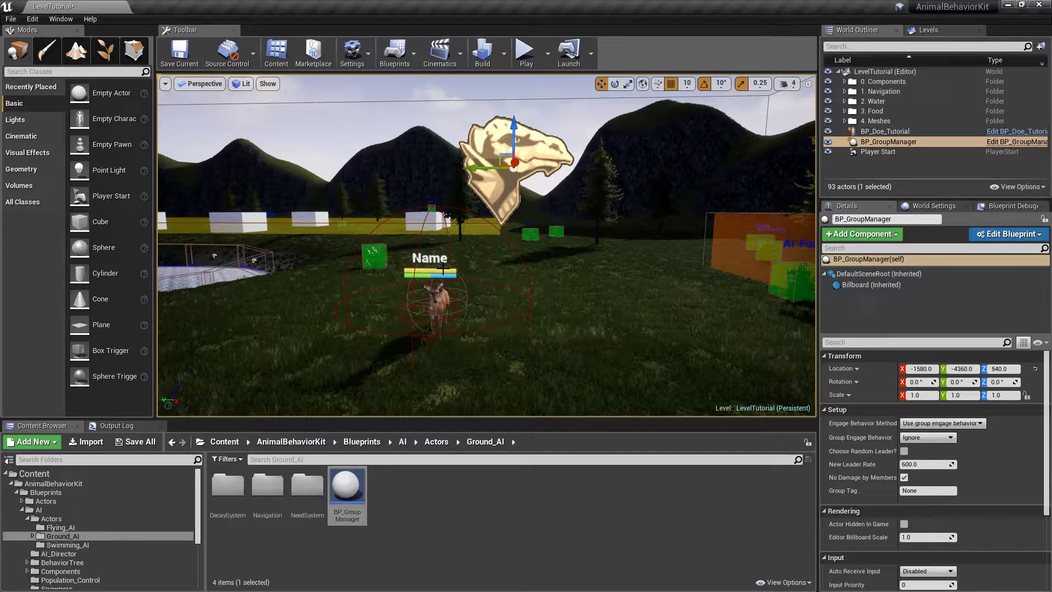
Step: Set the Group Manager of the doe's BP_Comp_Group component to the placed BP_GroupManager
left_click(438, 295)
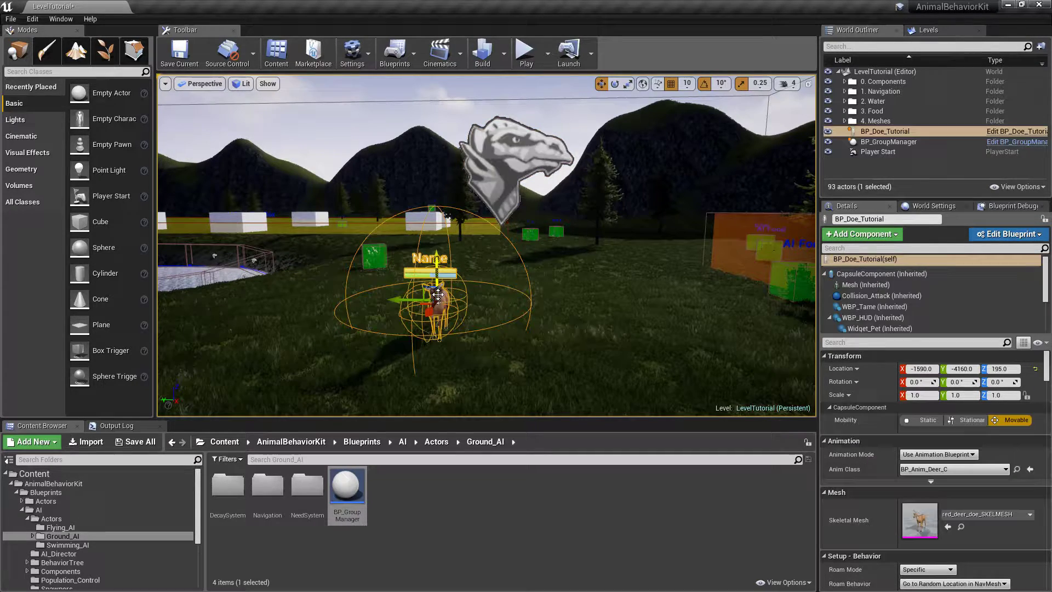
left_click(824, 273)
left_click_drag(884, 335, 883, 360)
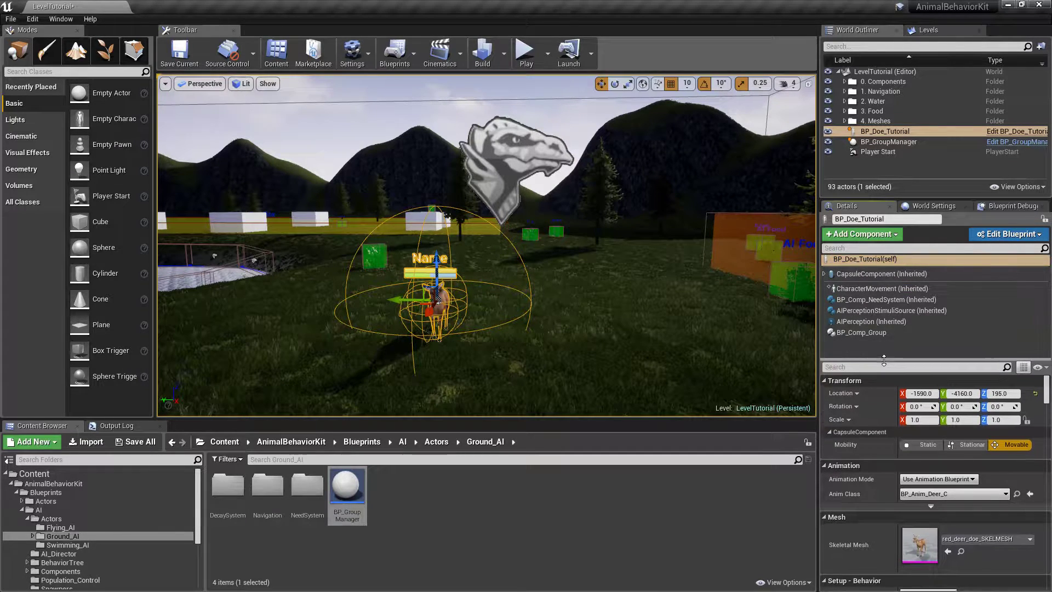
left_click(849, 333)
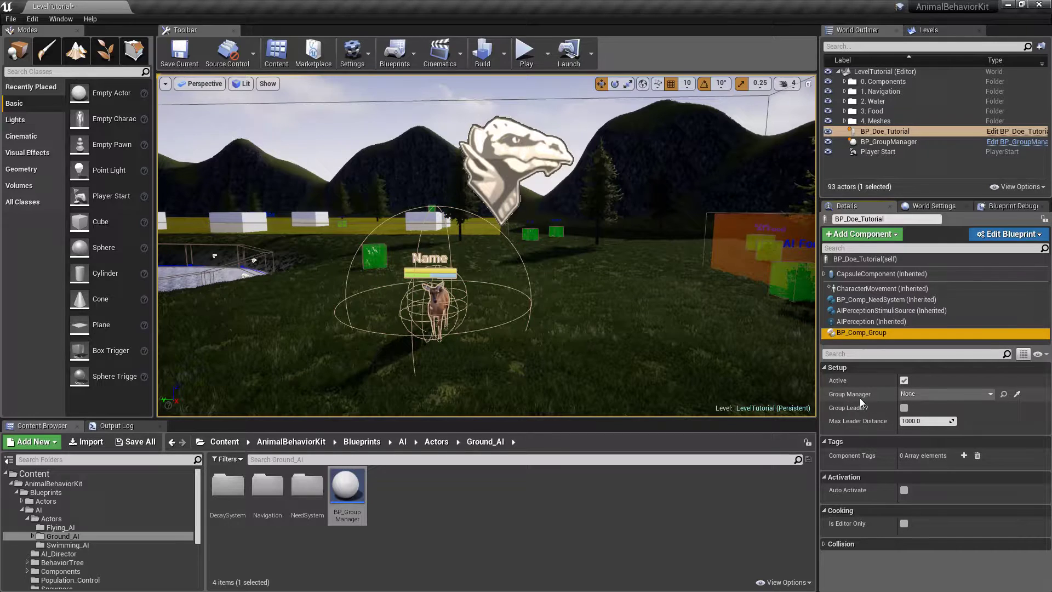
left_click(990, 395)
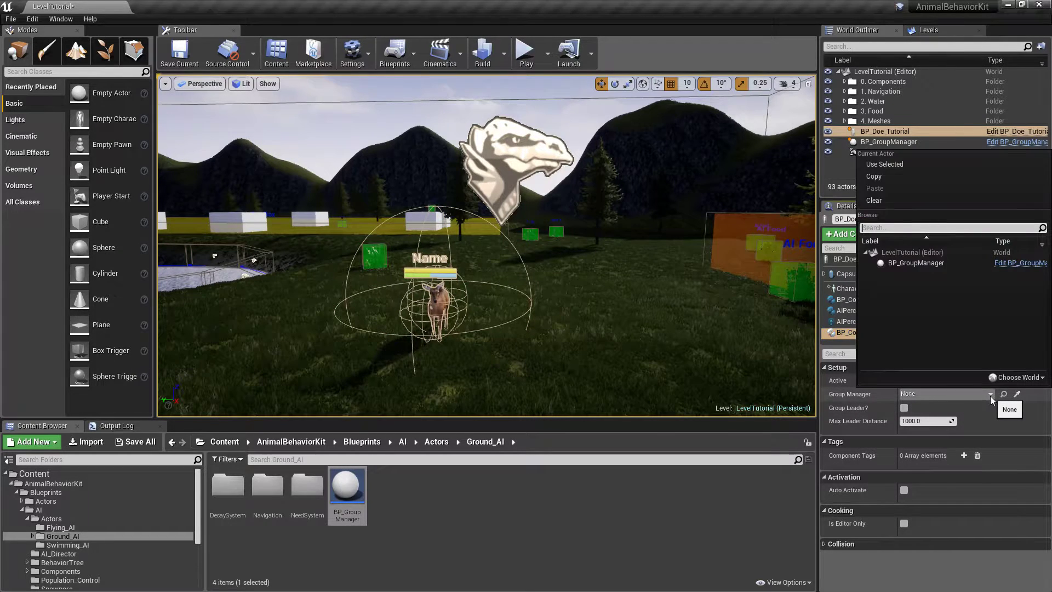
left_click(901, 262)
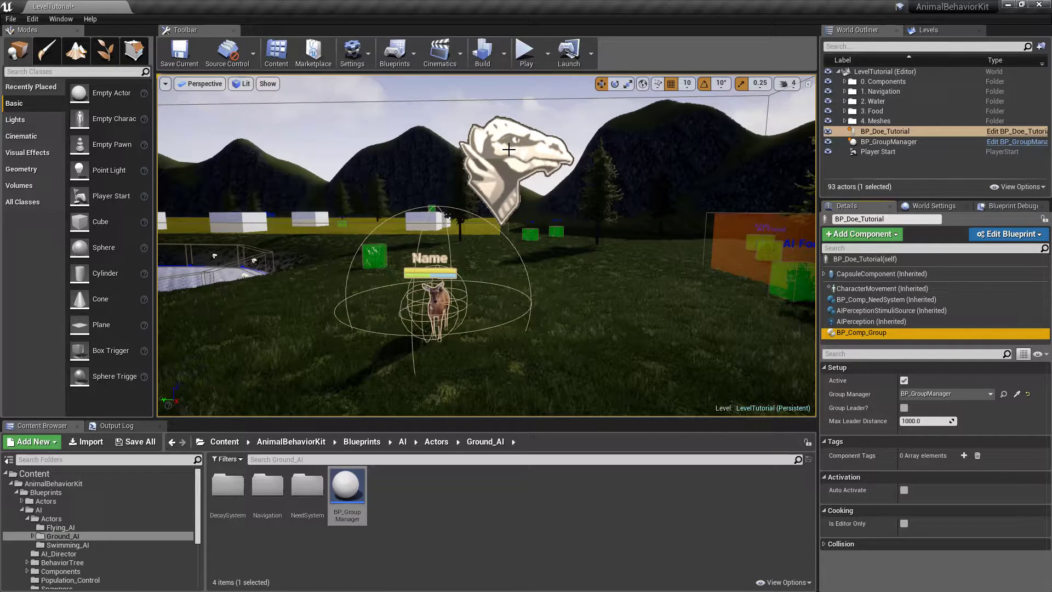
left_click(1017, 394)
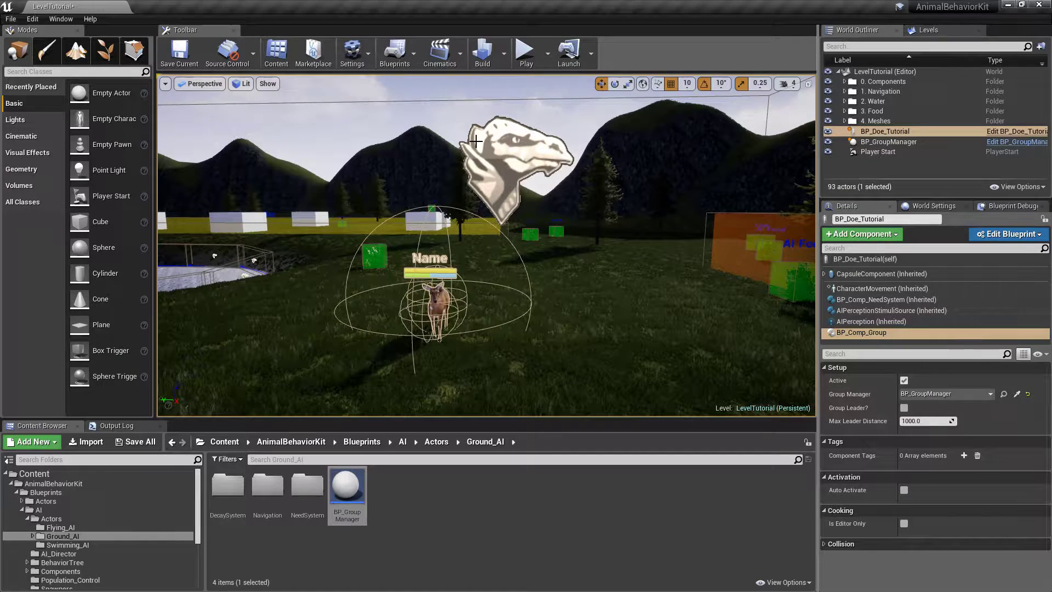
left_click(903, 143)
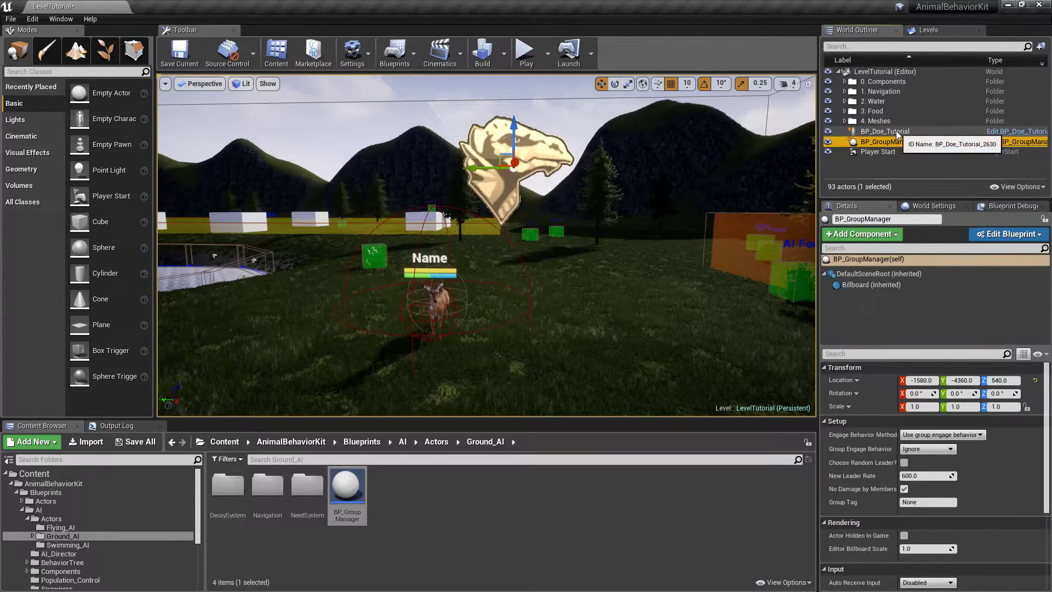
Step: Duplicate BP_Doe_Tutorial three times in a row along the X axis, with the last copy at about X -2560
left_click(896, 131)
key("d")
right_click_drag(486, 244, 285, 246)
right_click_drag(575, 281, 574, 281)
key("a")
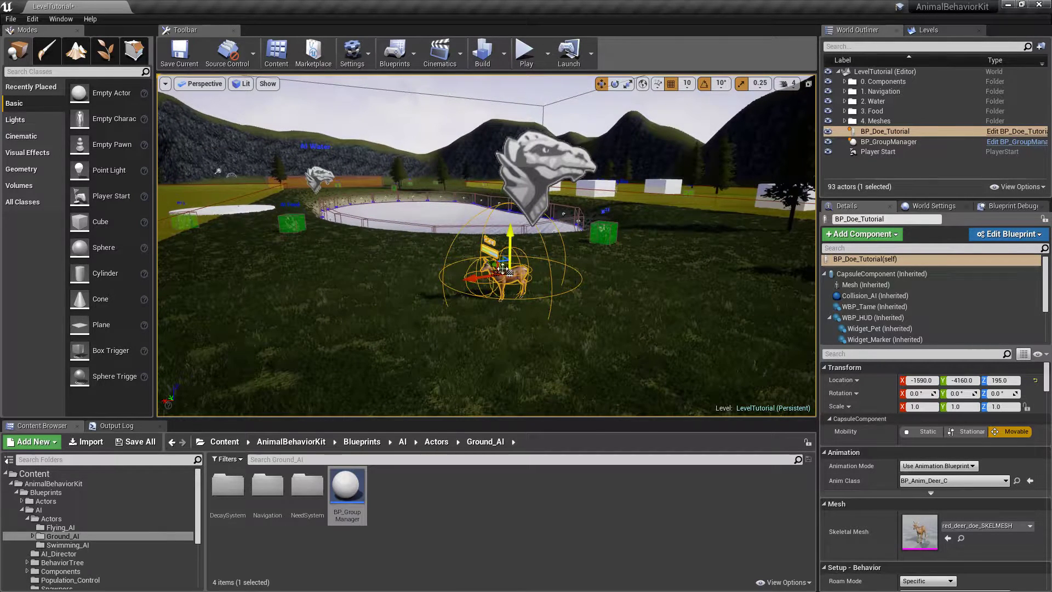
left_click_drag(474, 278, 678, 237, "alt")
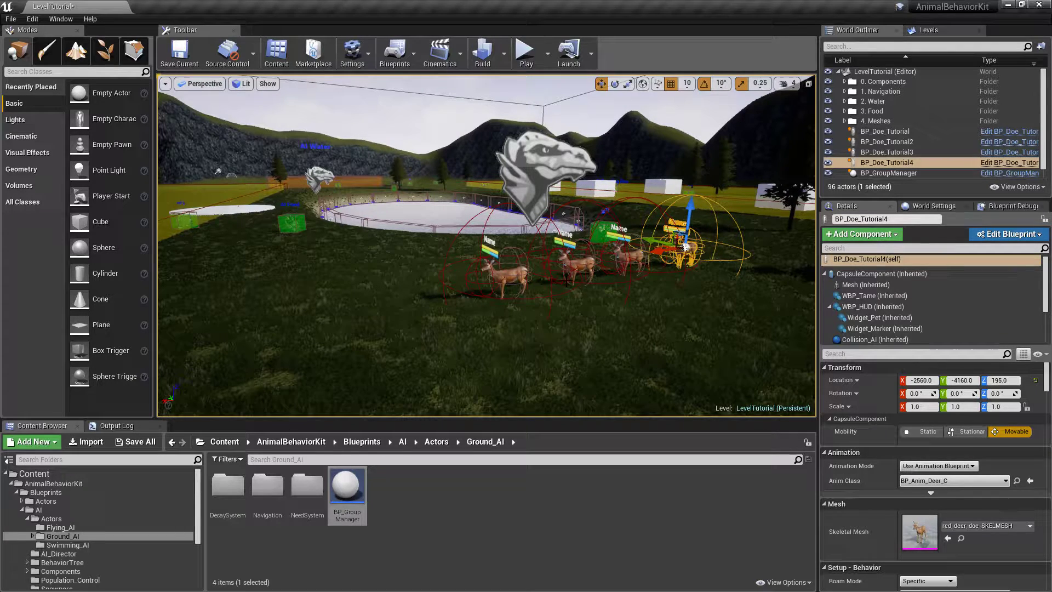
Step: Enable Group Leader in the BP_Comp_Group component of the original BP_Doe_Tutorial and save the level
left_click(510, 273)
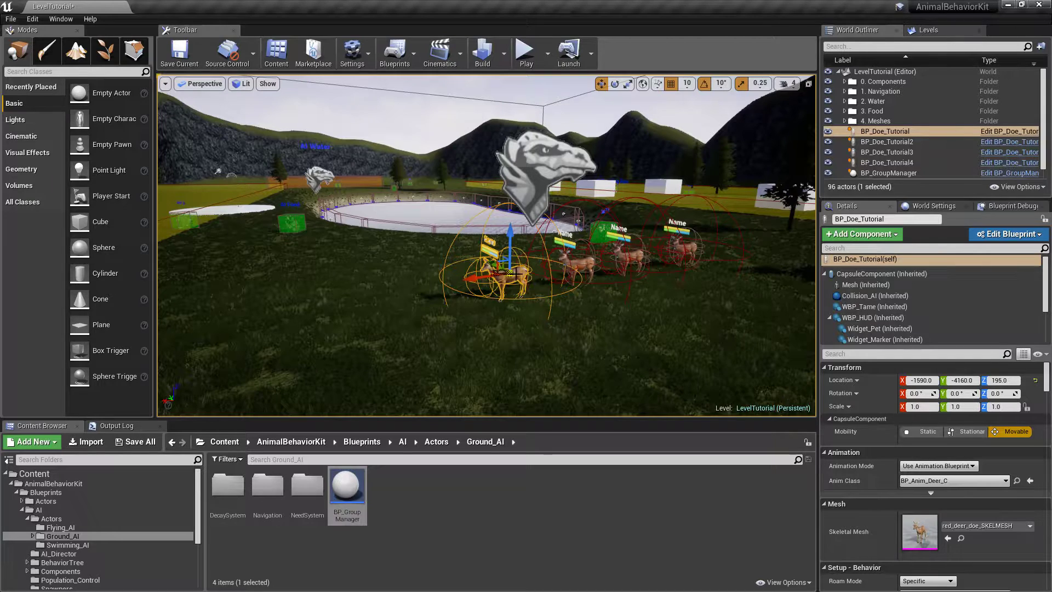
left_click(824, 273)
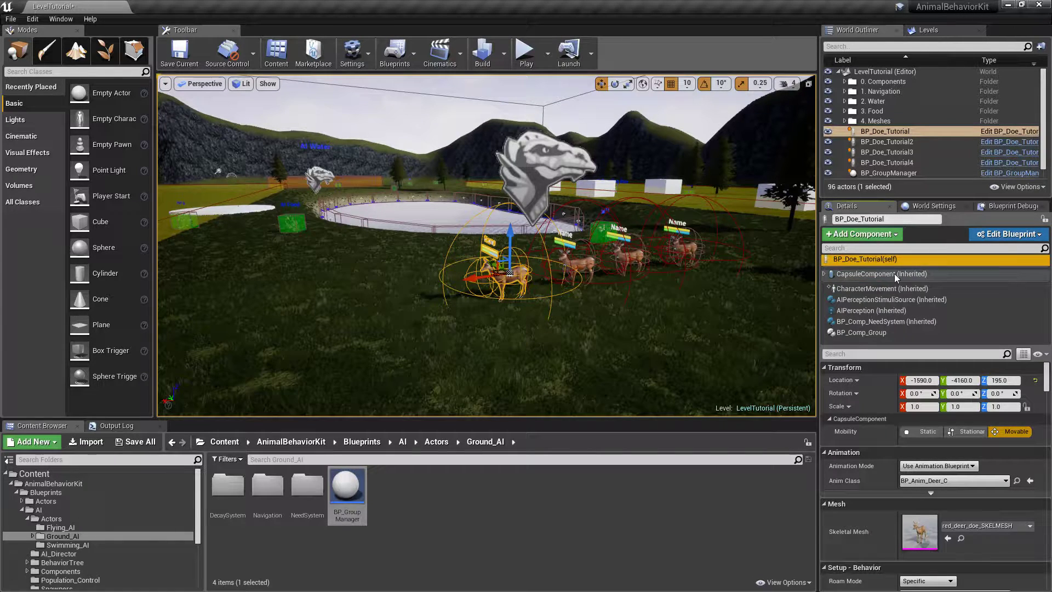
left_click(857, 334)
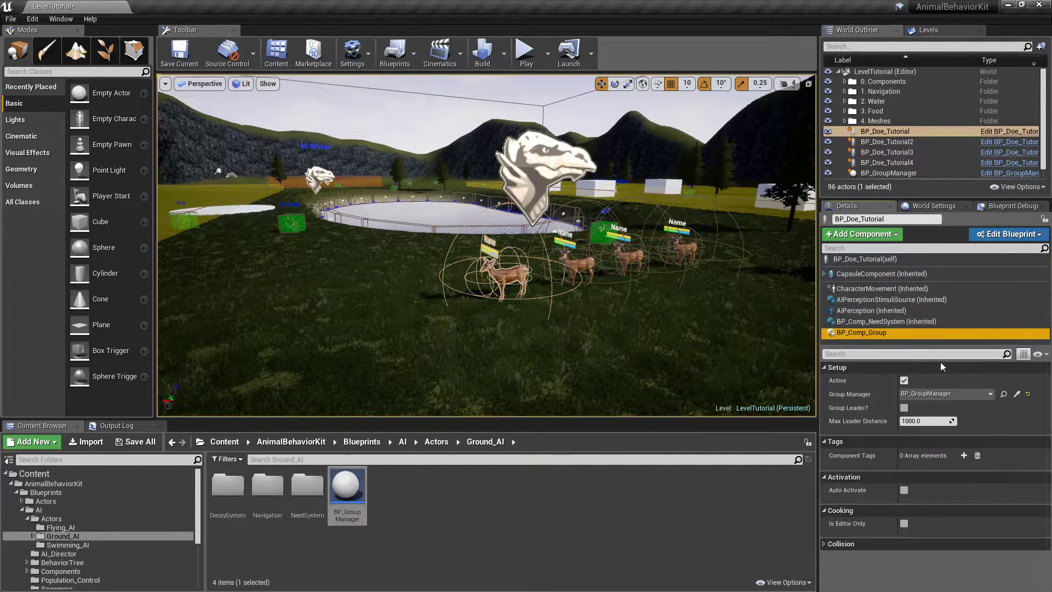
left_click(904, 409)
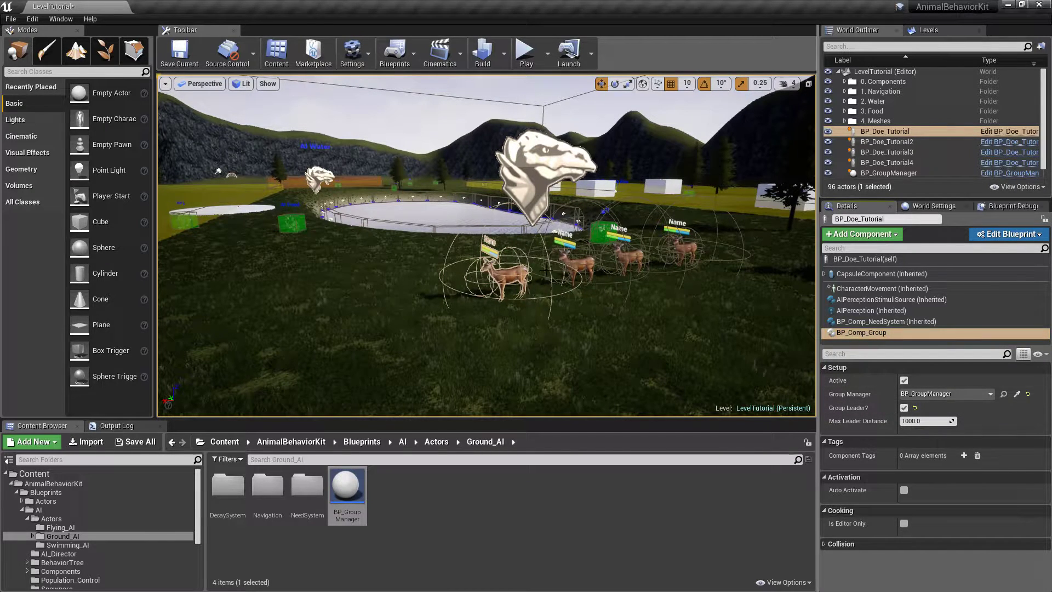
left_click(135, 442)
left_click(624, 401)
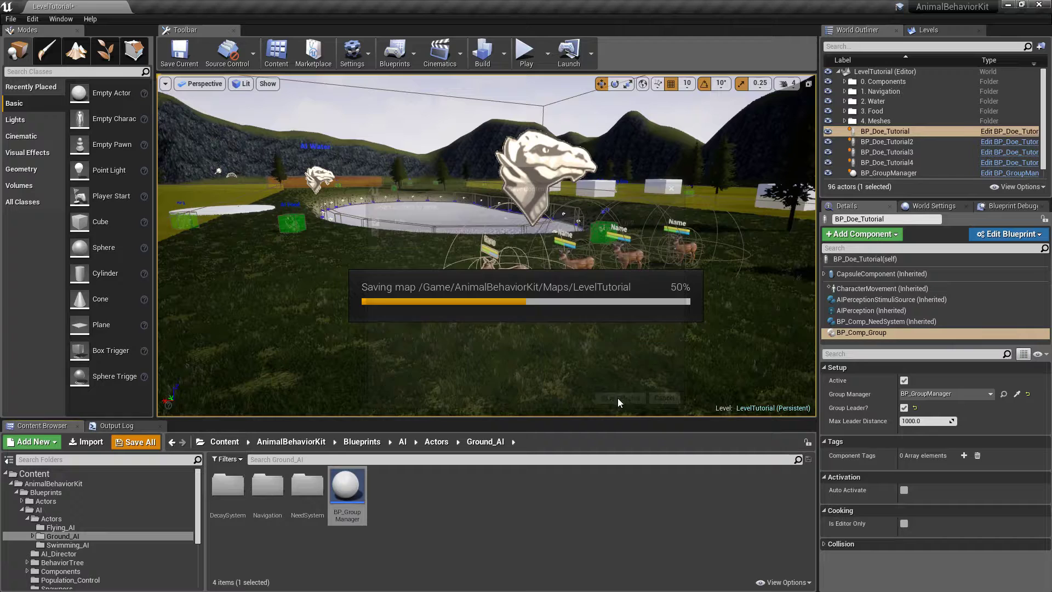
Step: Examine the Roam Behavior options of the leader BP_Doe_Tutorial
left_click(834, 331)
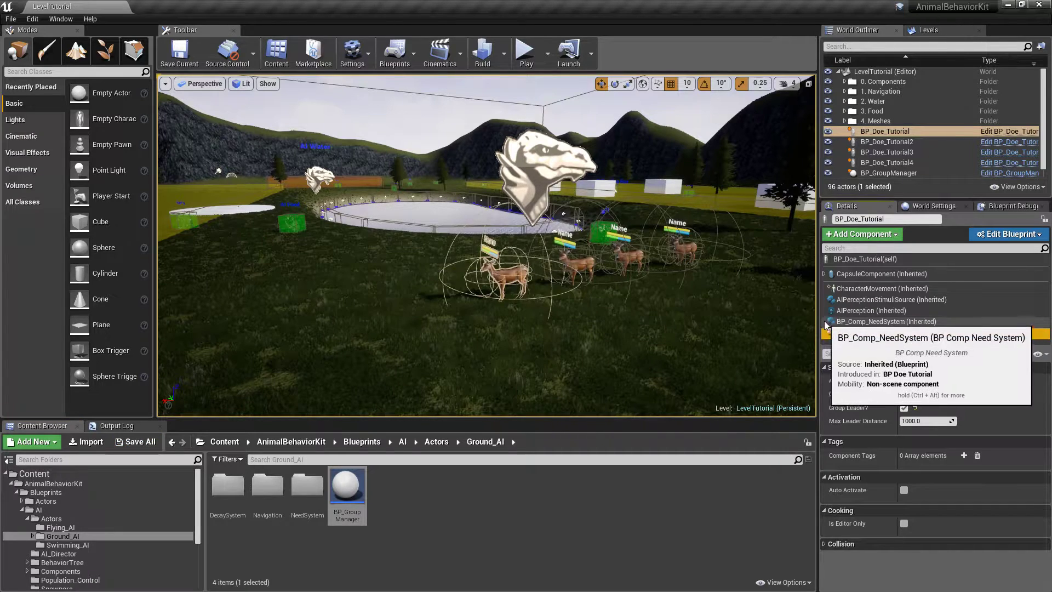
left_click(846, 260)
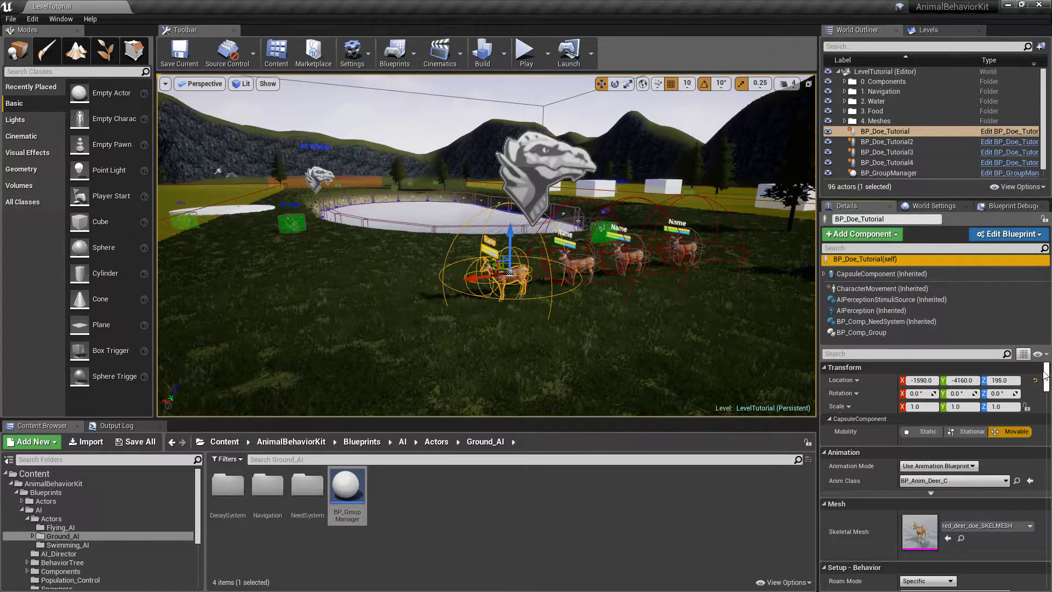
scroll(871, 390, "down", 5)
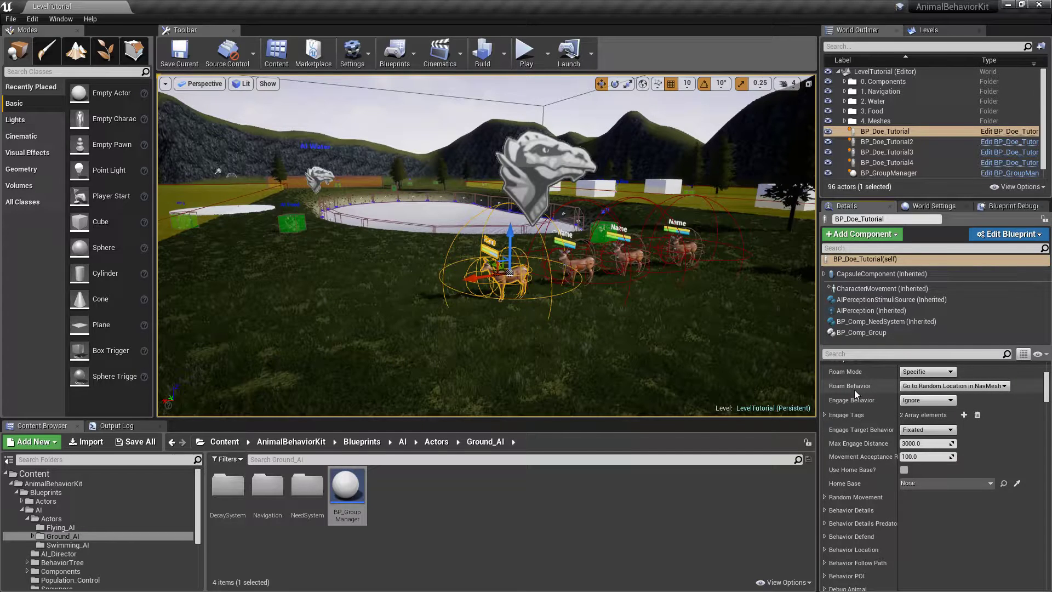
left_click(970, 386)
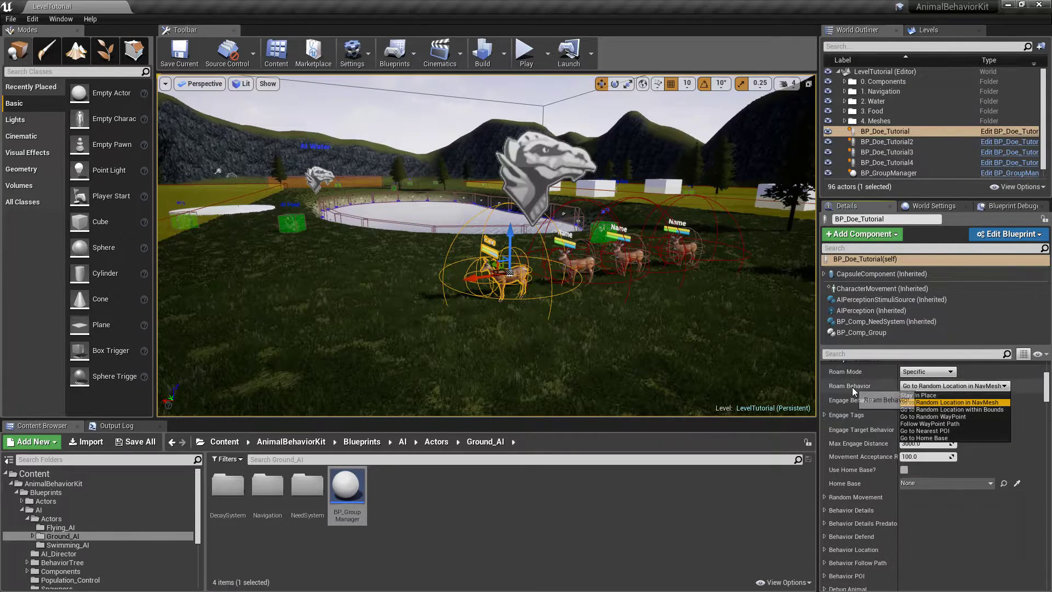
left_click(1026, 388)
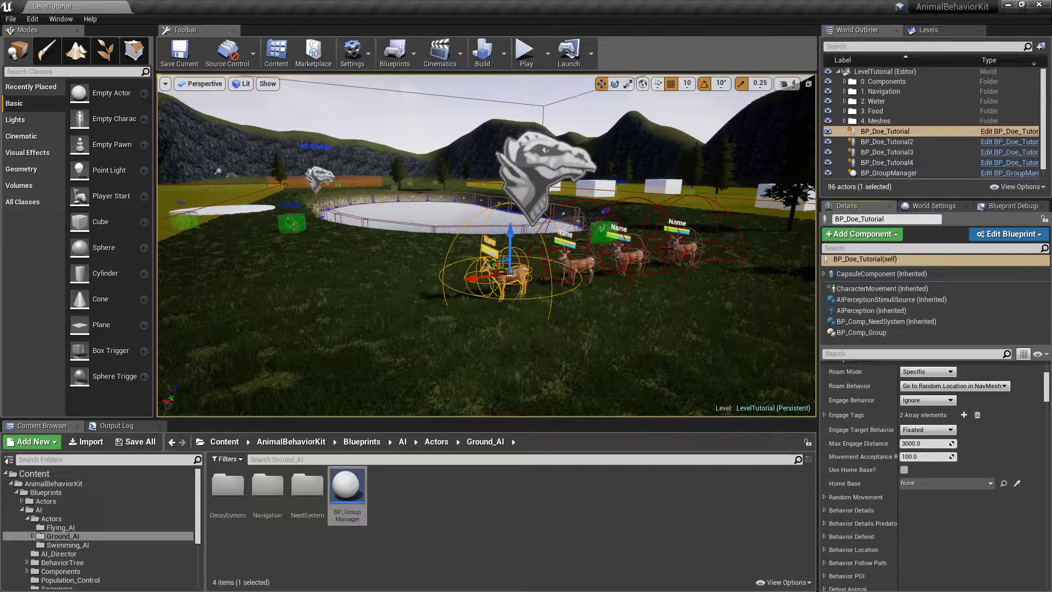
Step: Set BP_GroupManager's Group Engage Behavior to Flee, with the Engage Behavior Method left at Use group engage behavior
left_click(544, 165)
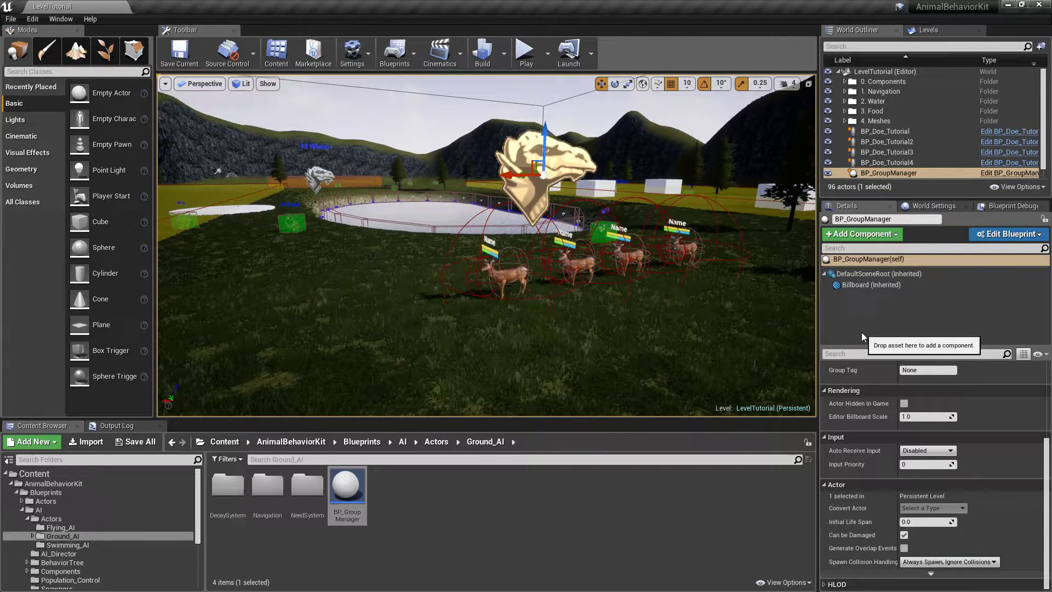
left_click_drag(862, 346, 860, 306)
scroll(872, 379, "up", 5)
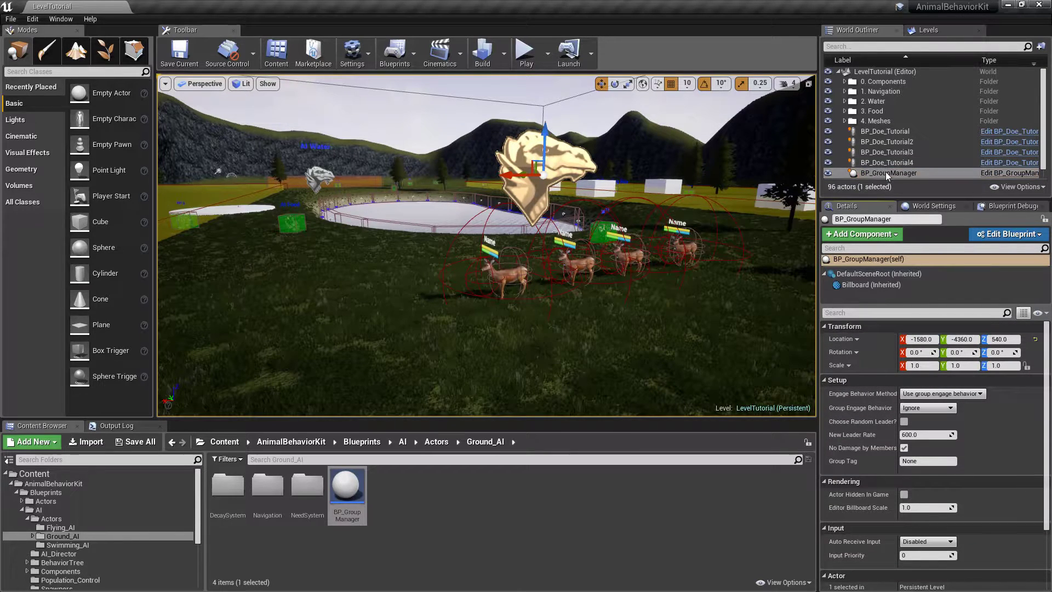
scroll(864, 389, "down", 1)
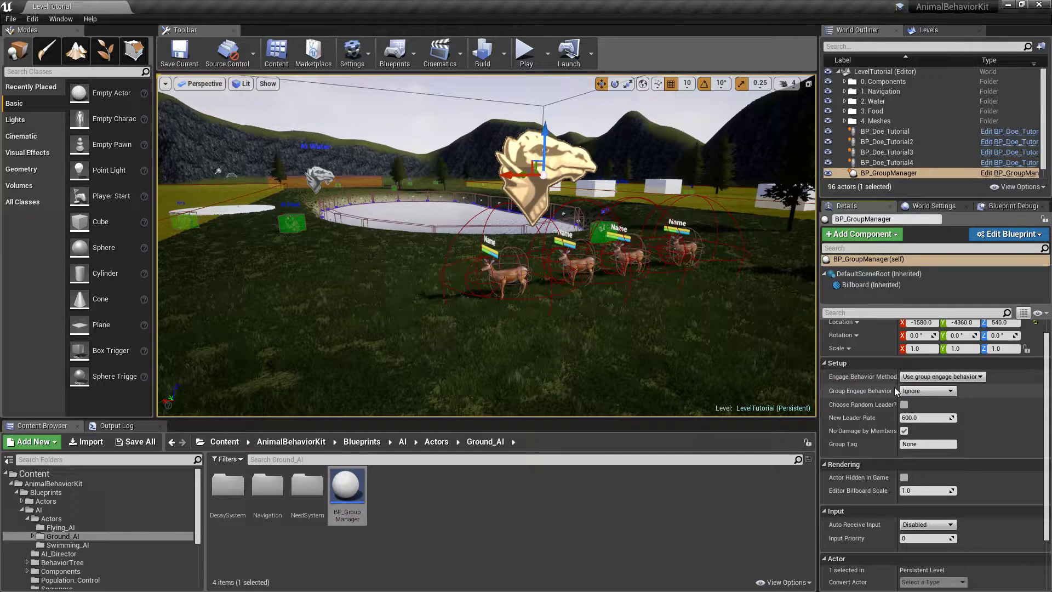
left_click_drag(896, 387, 902, 388)
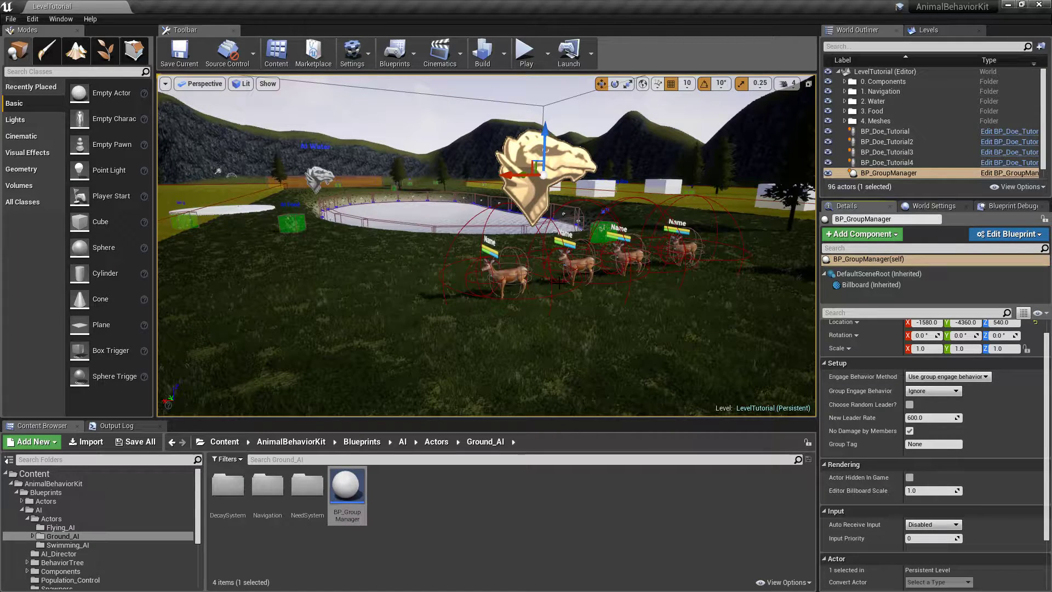
left_click(986, 376)
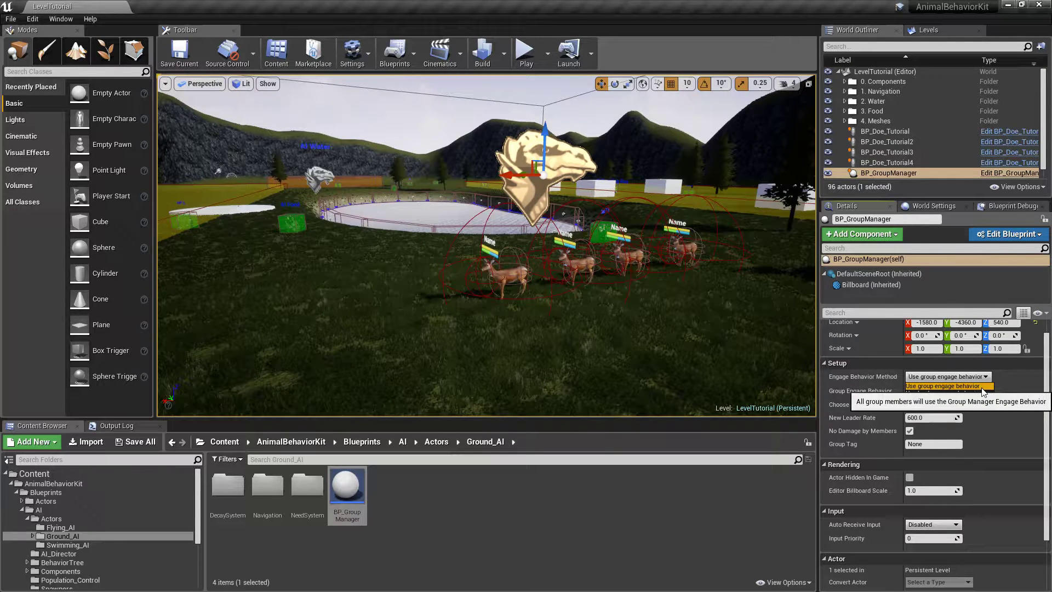
left_click(983, 388)
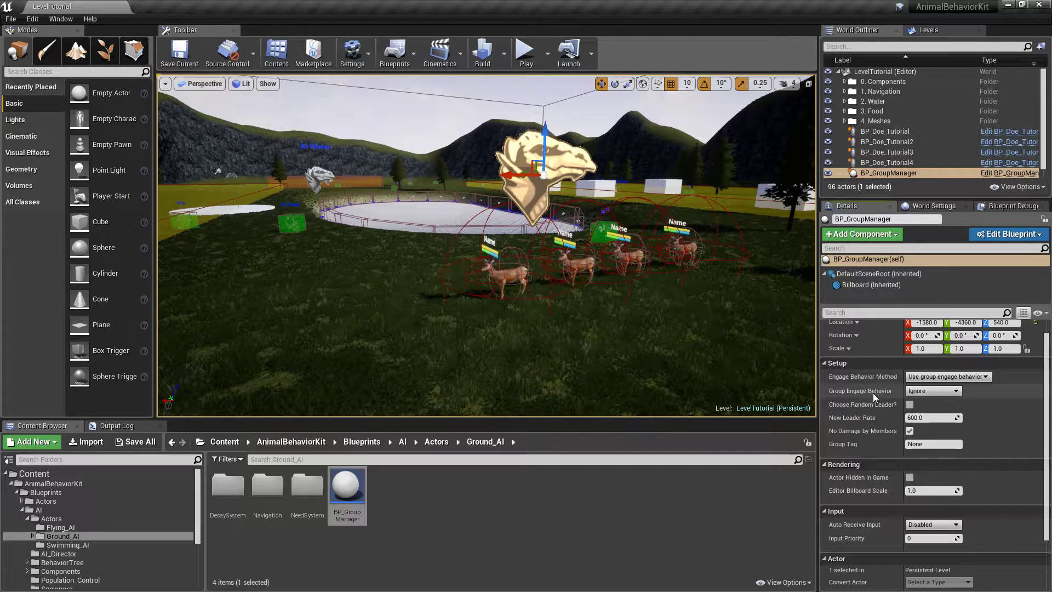
left_click(956, 391)
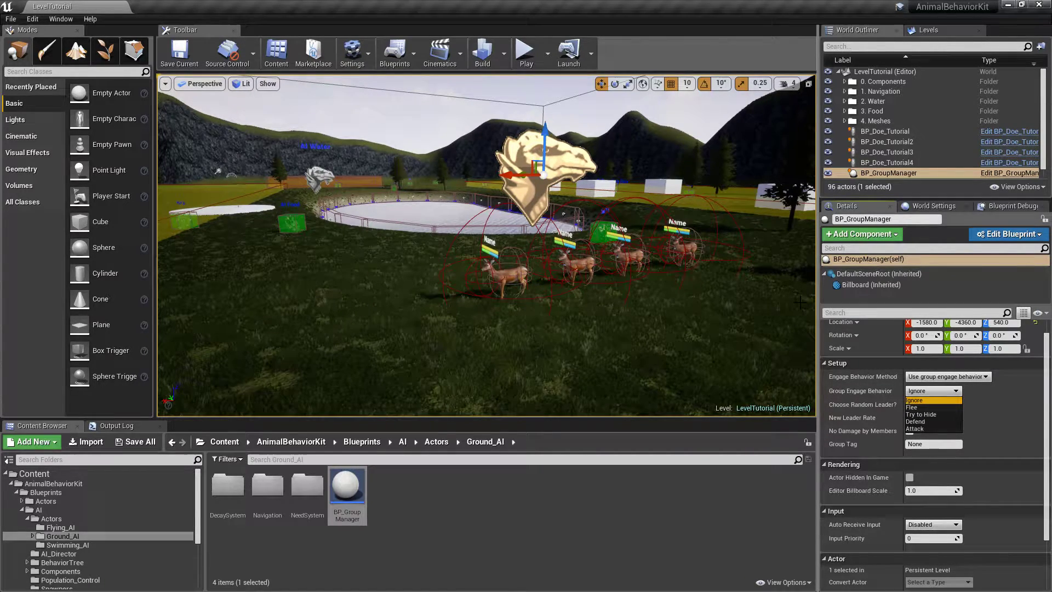
left_click(916, 407)
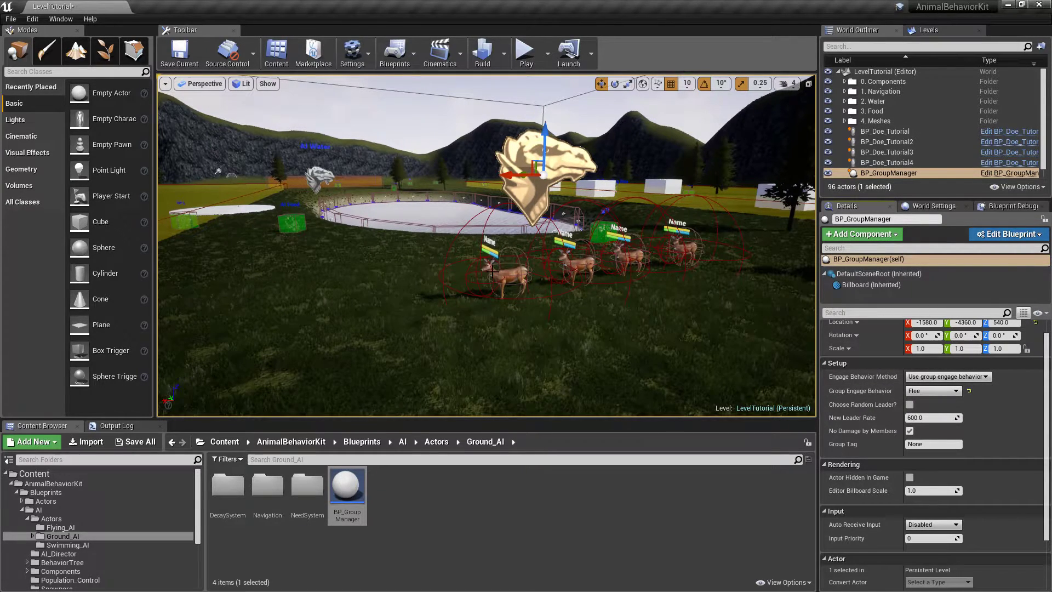
Step: Review the Engage Behavior and Engage Tags settings of all four does
left_click(511, 273)
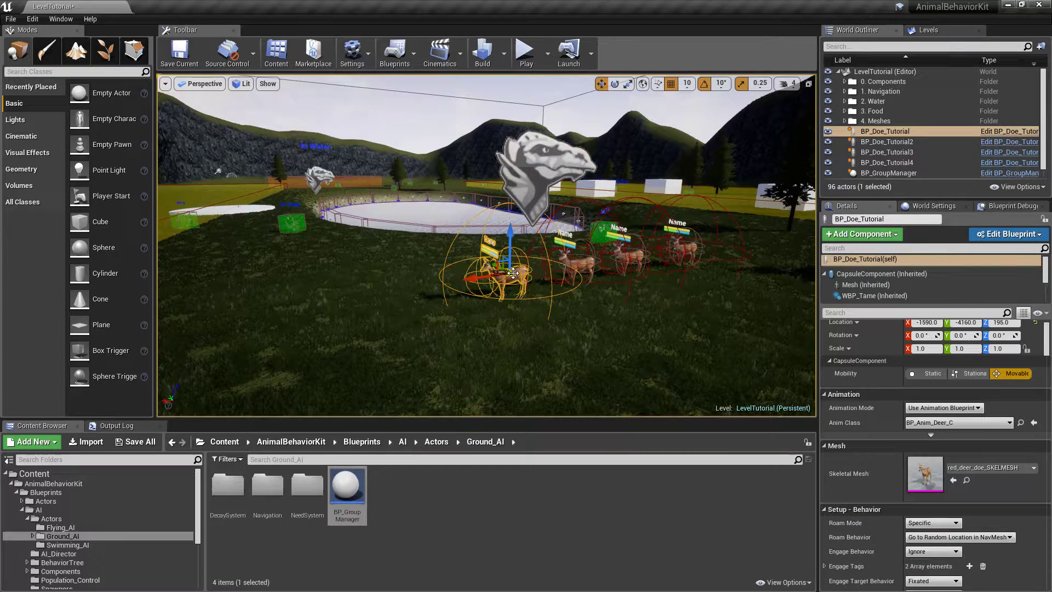
scroll(899, 416, "down", 3)
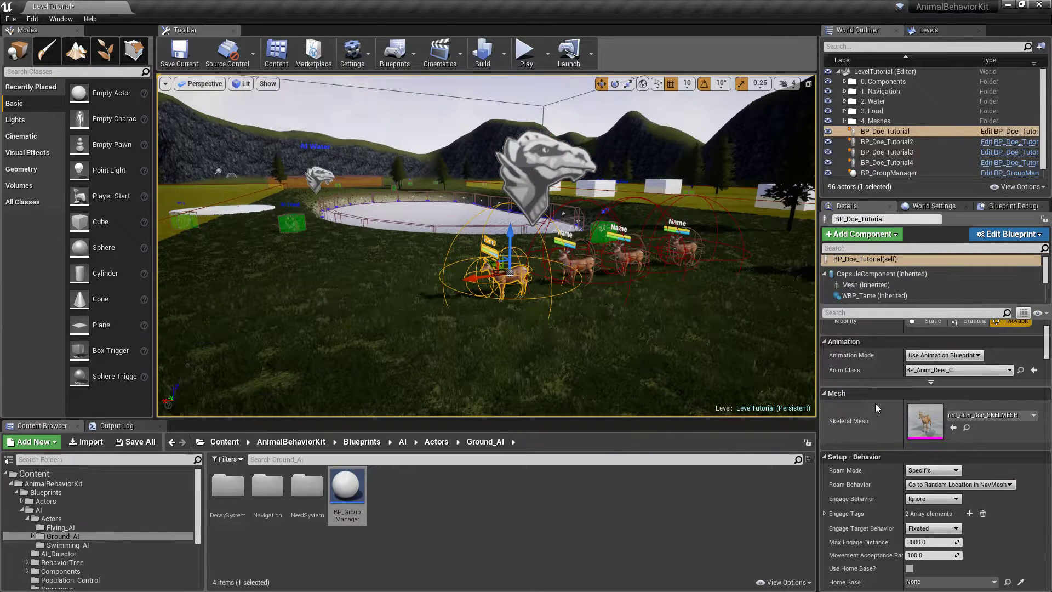
scroll(874, 404, "down", 1)
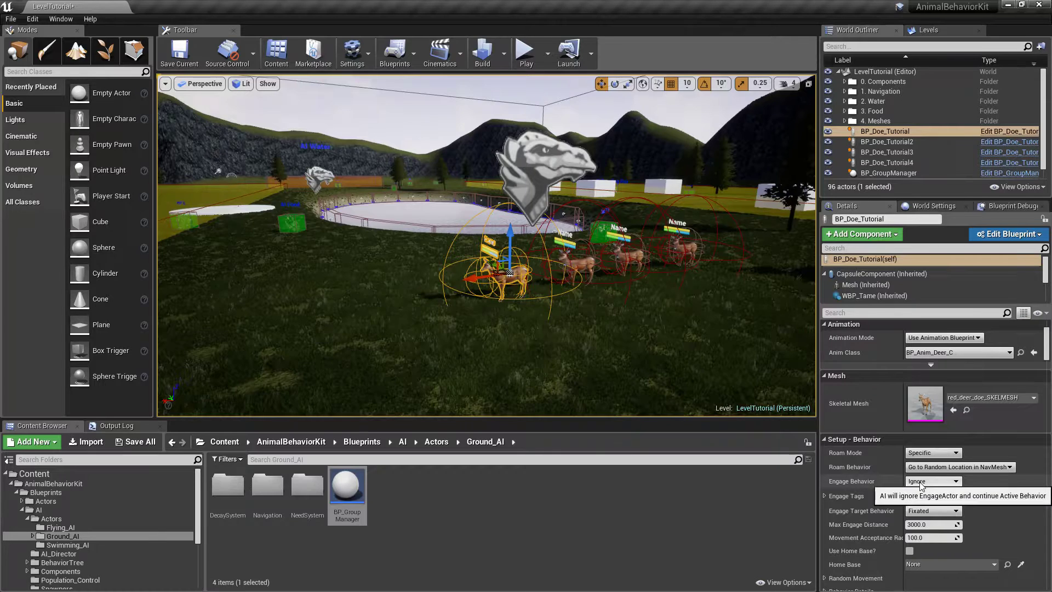
left_click(577, 266)
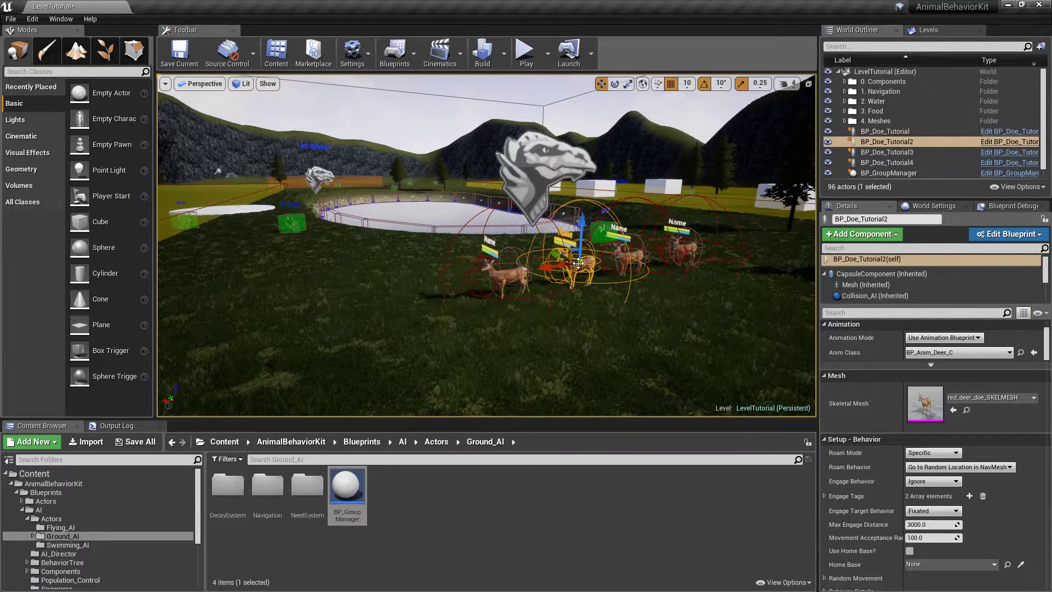
left_click(900, 162, "shift")
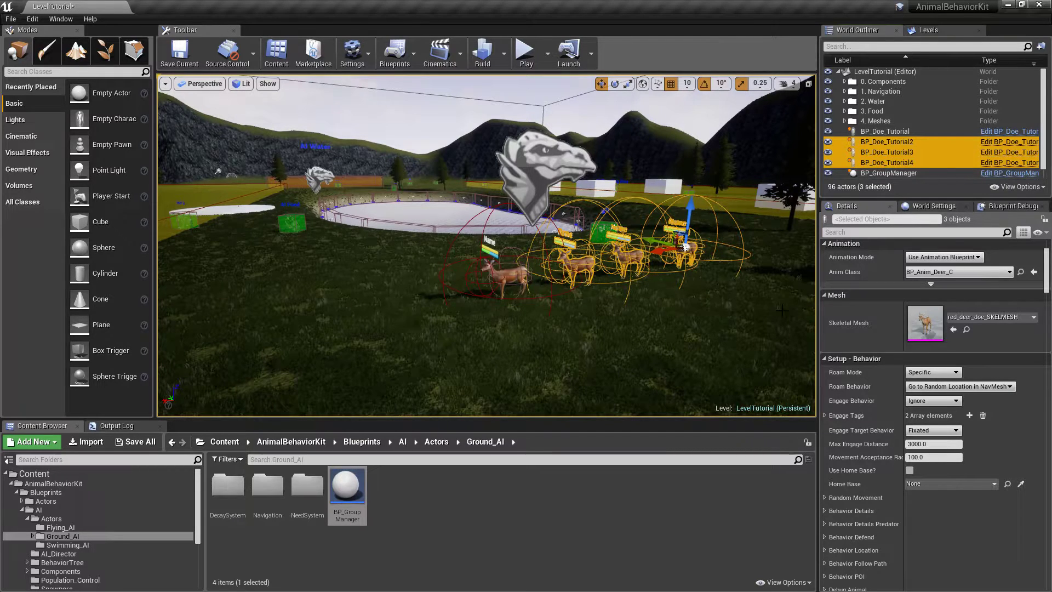
left_click(896, 134, "ctrl")
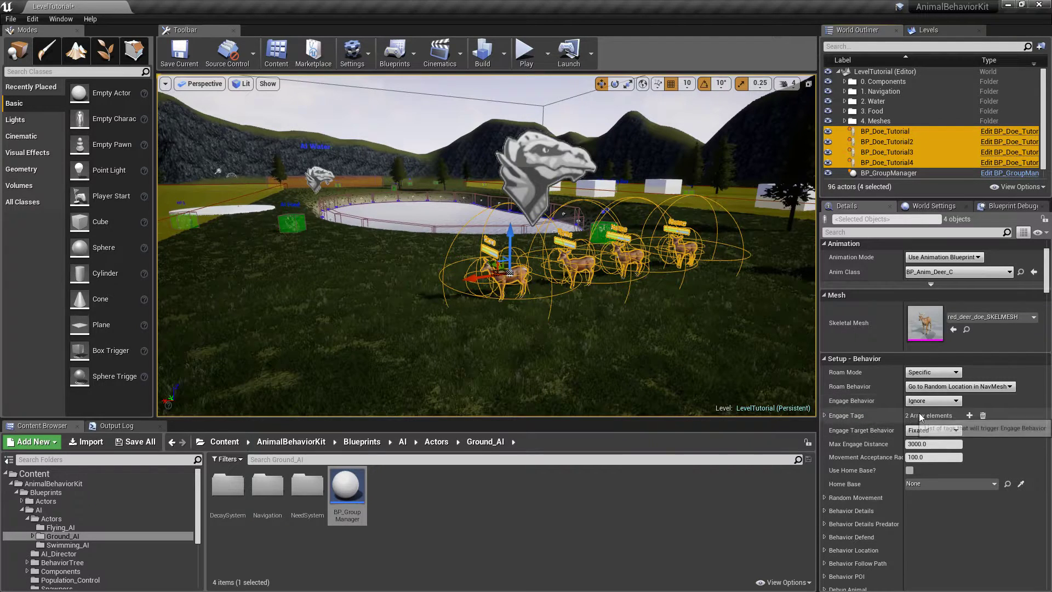
Step: Set the Group Tag of BP_GroupManager to Group1, keeping No Damage by Members enabled, and save the level
left_click(889, 173)
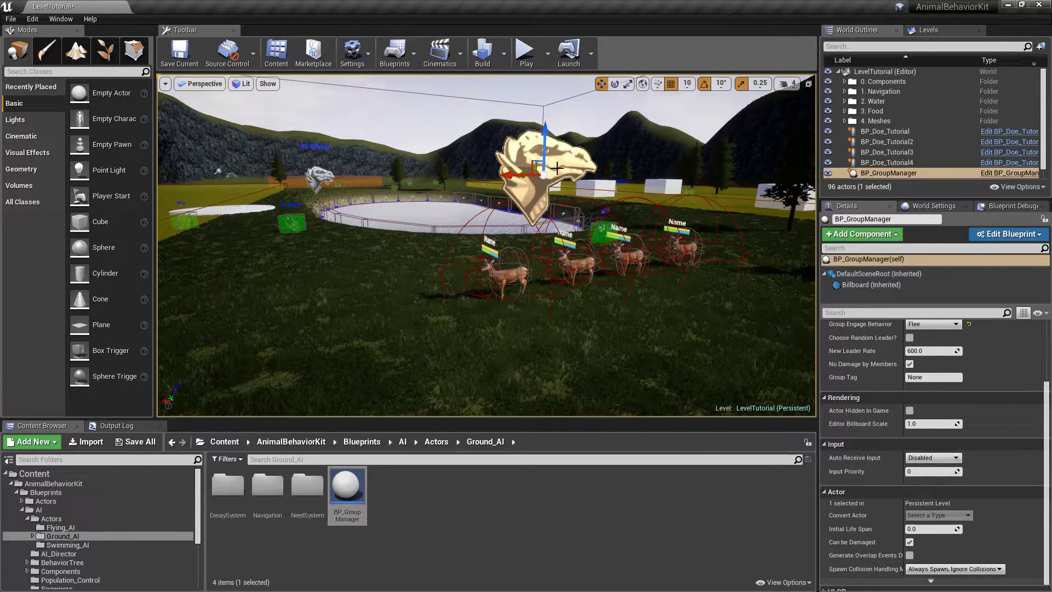
scroll(876, 404, "up", 3)
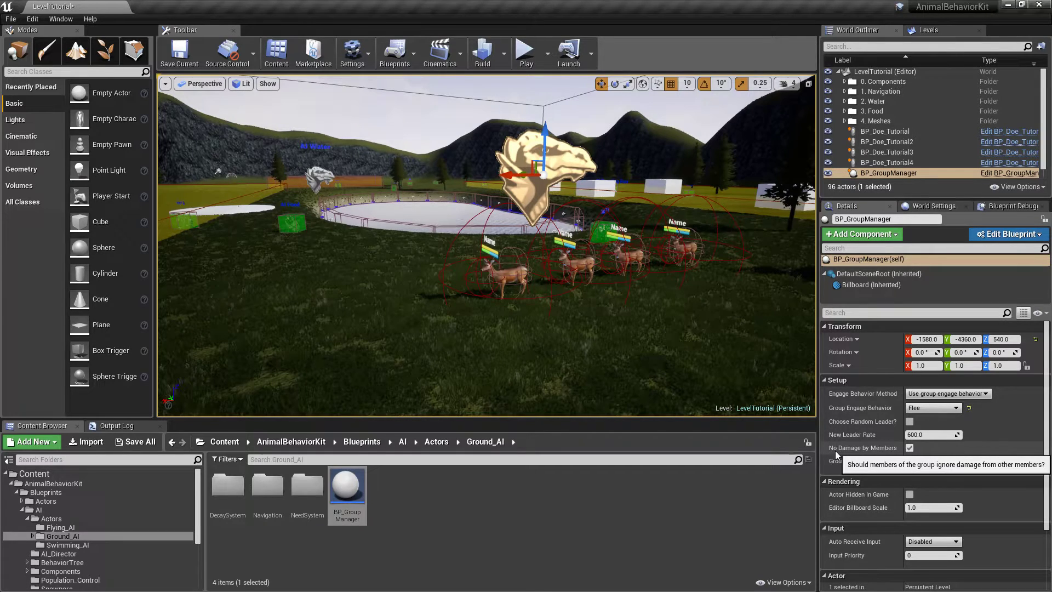
left_click(909, 448)
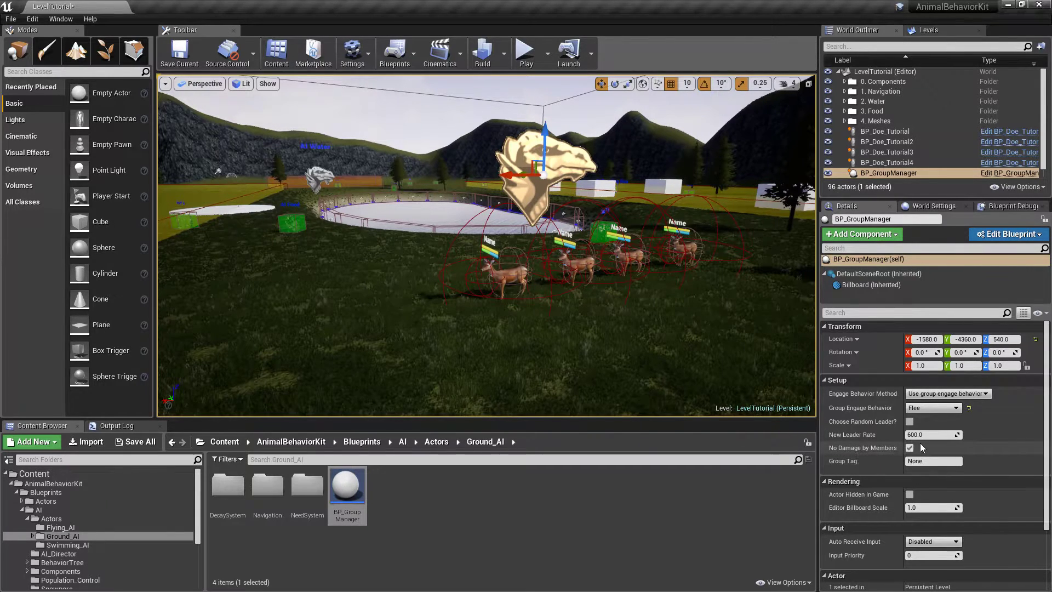
left_click(908, 446)
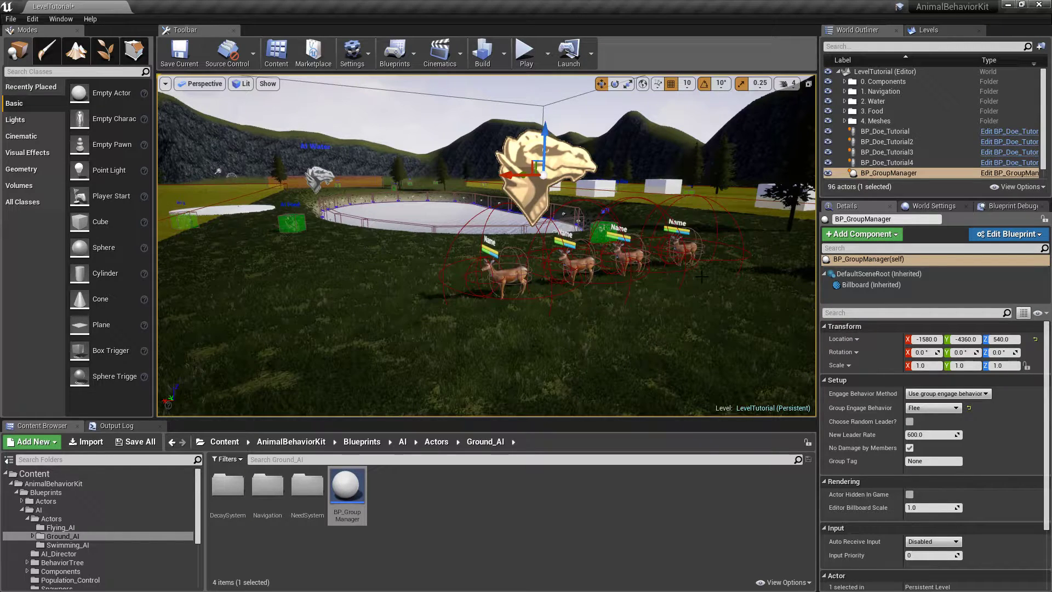
left_click(922, 461)
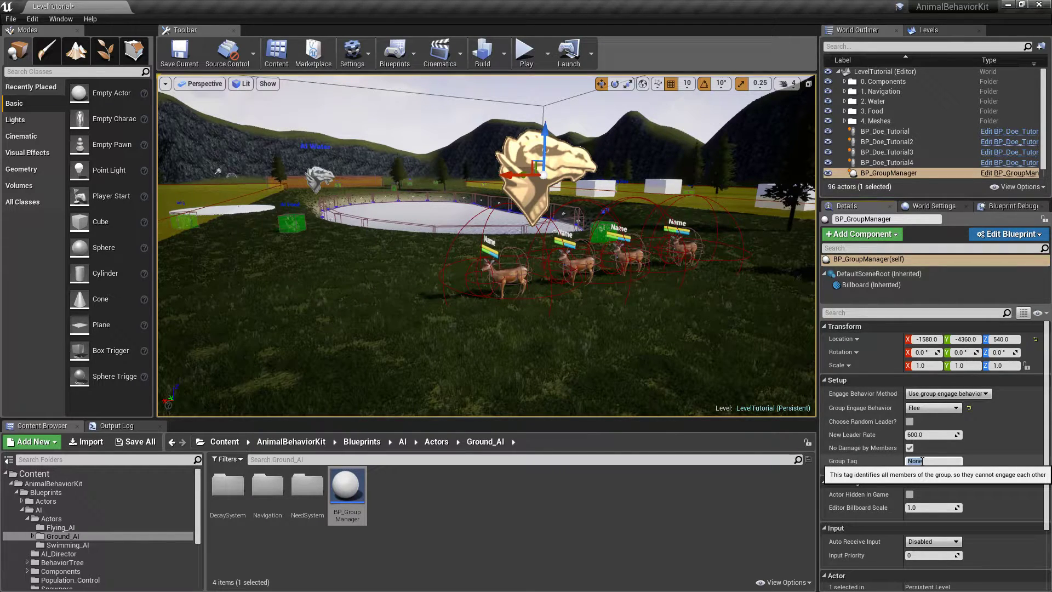
type("Group1")
key("Return")
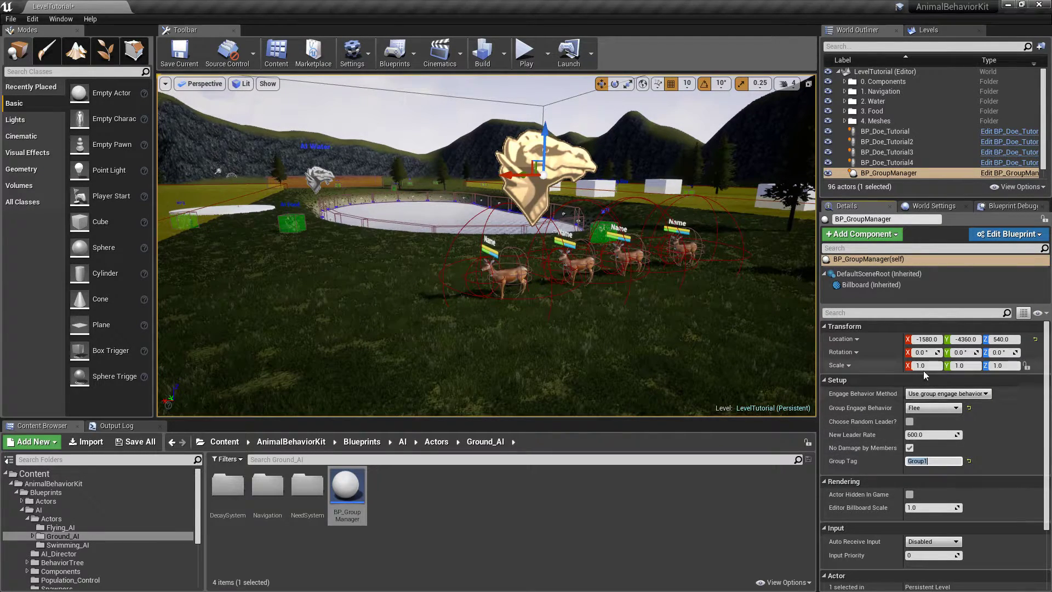
left_click(135, 441)
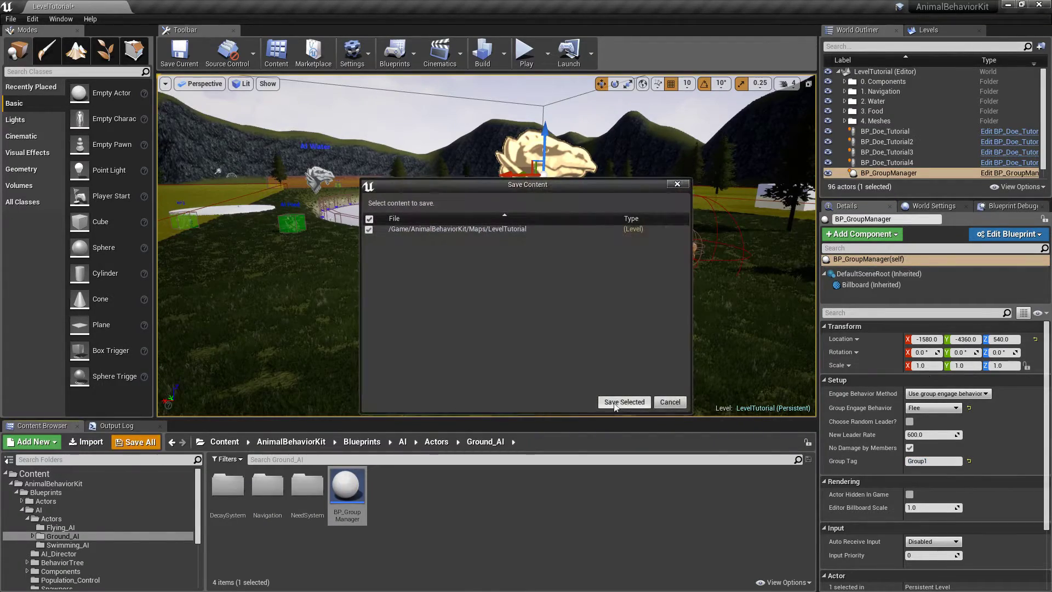
left_click(625, 406)
Step: Play the level in the editor, eject from the player character and observe how the doe group moves
mouse_move(642, 324)
right_mouse_down()
mouse_move(795, 326)
mouse_move(641, 324)
right_mouse_up()
right_click_drag(554, 324, 553, 325)
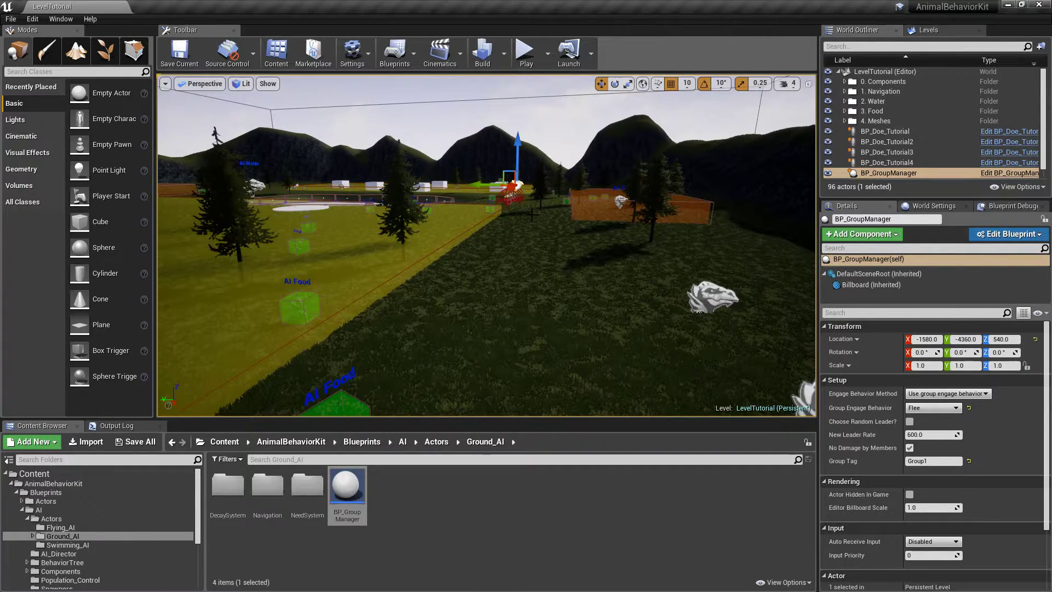
left_click(526, 52)
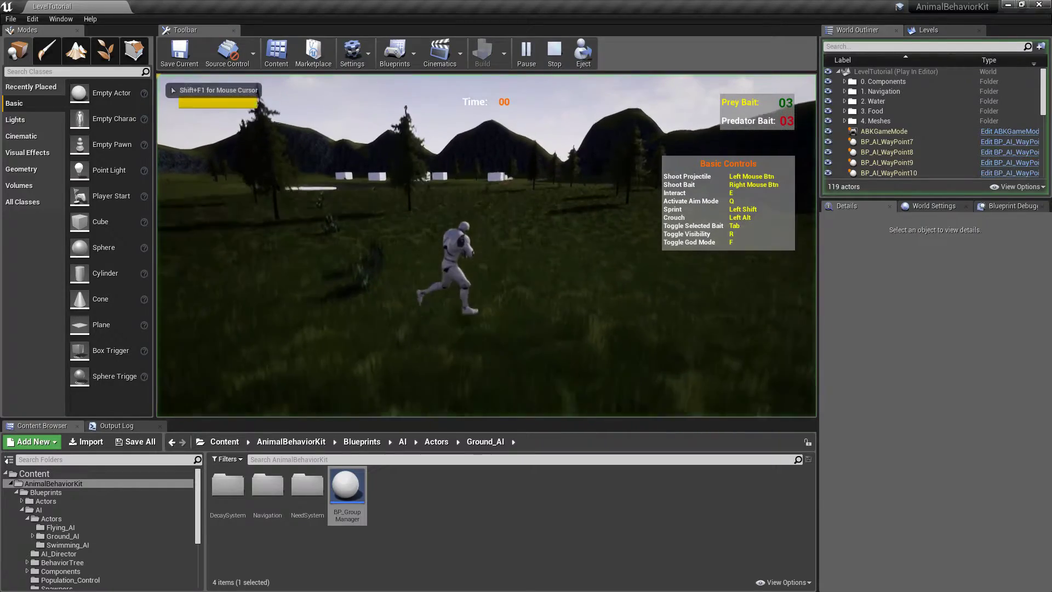
key("shift+F1")
left_click(583, 52)
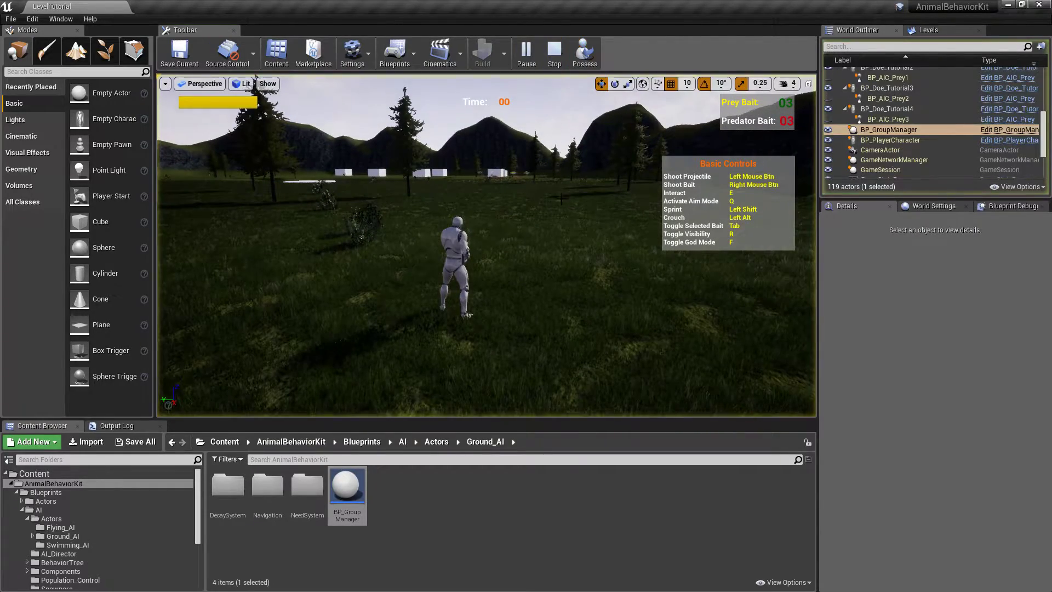
right_click_drag(561, 199, 562, 199)
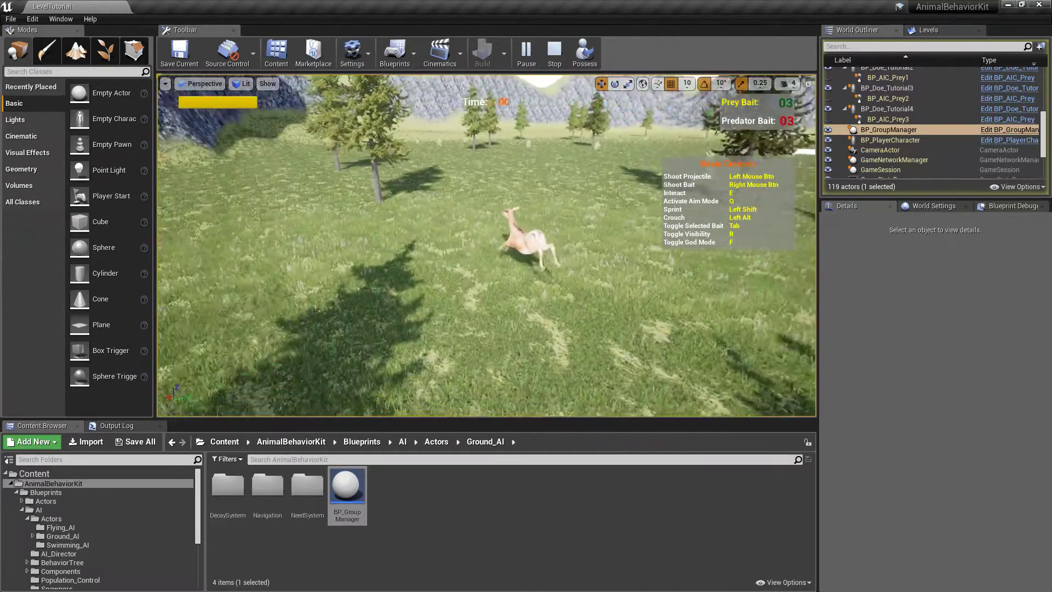
right_click_drag(562, 199, 562, 199)
right_click_drag(256, 76, 255, 77)
right_click_drag(486, 245, 487, 245)
right_click_drag(560, 199, 561, 199)
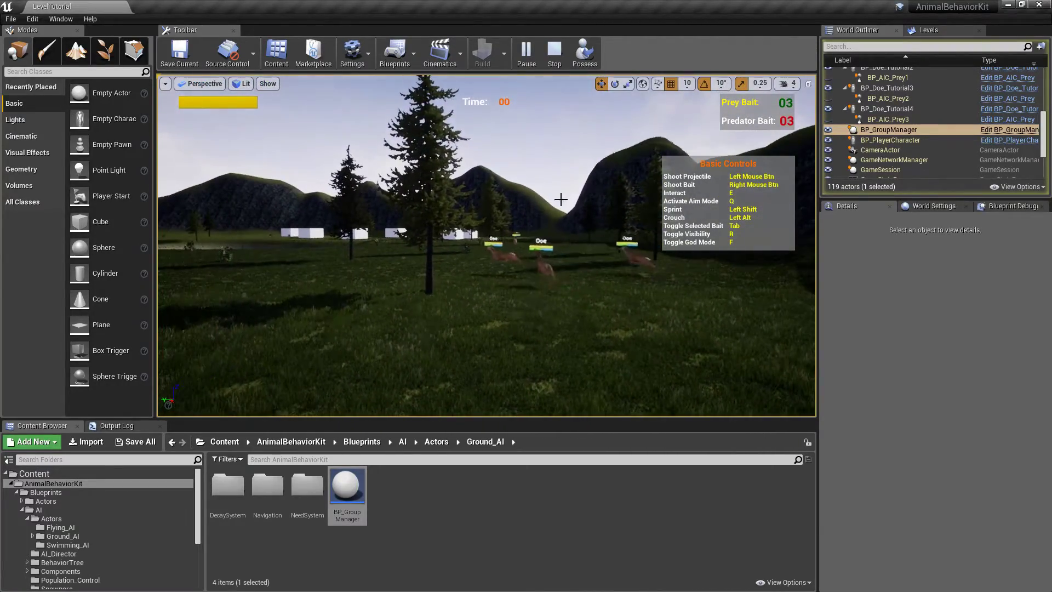
Step: Possess the player character again, go full screen and run towards the does to test the group's Flee behavior
left_click(584, 52)
key("w")
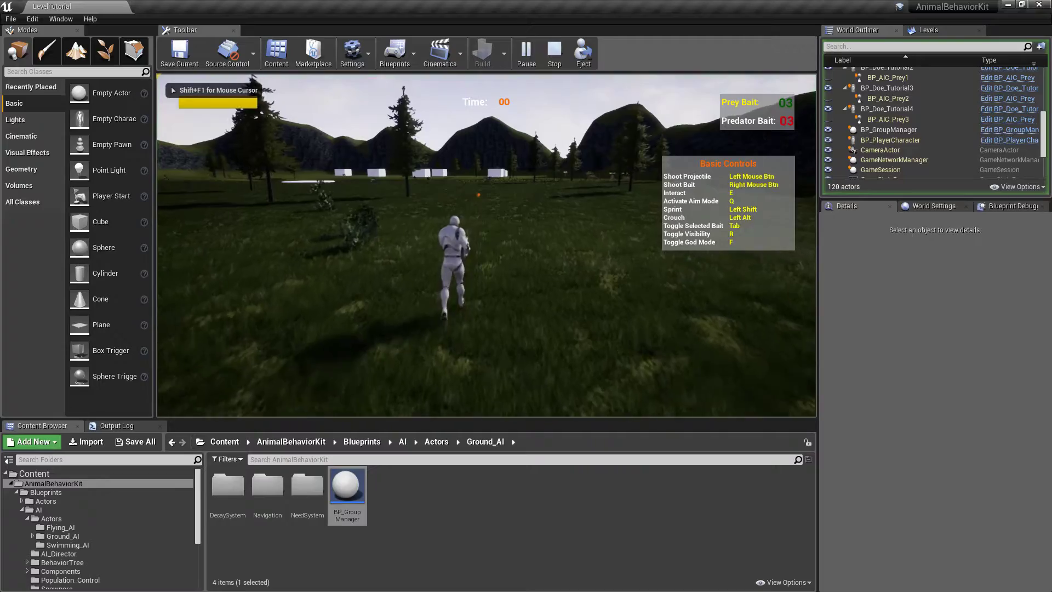
key("F11")
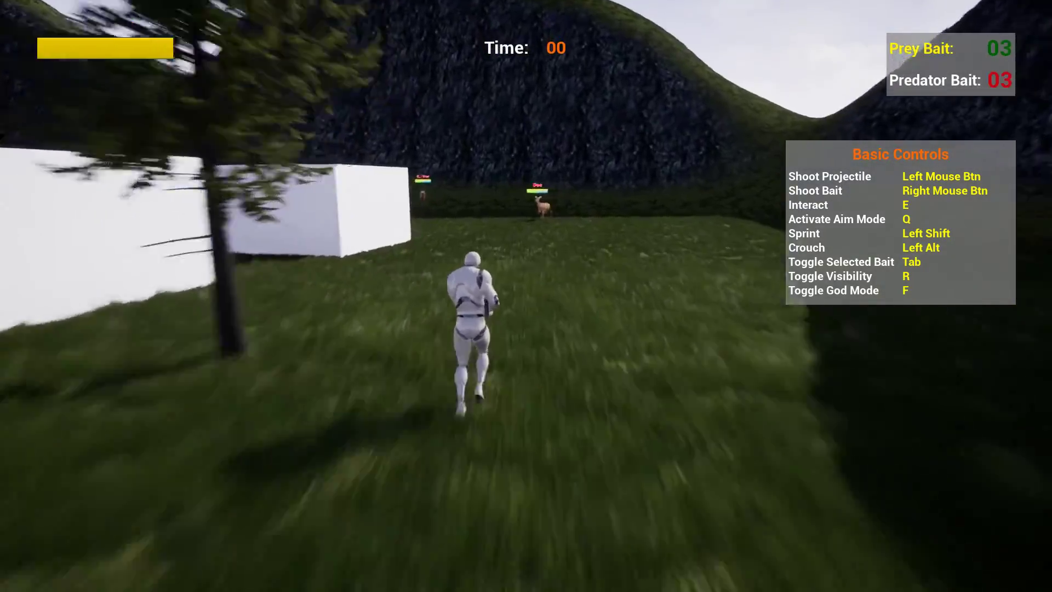
key("d")
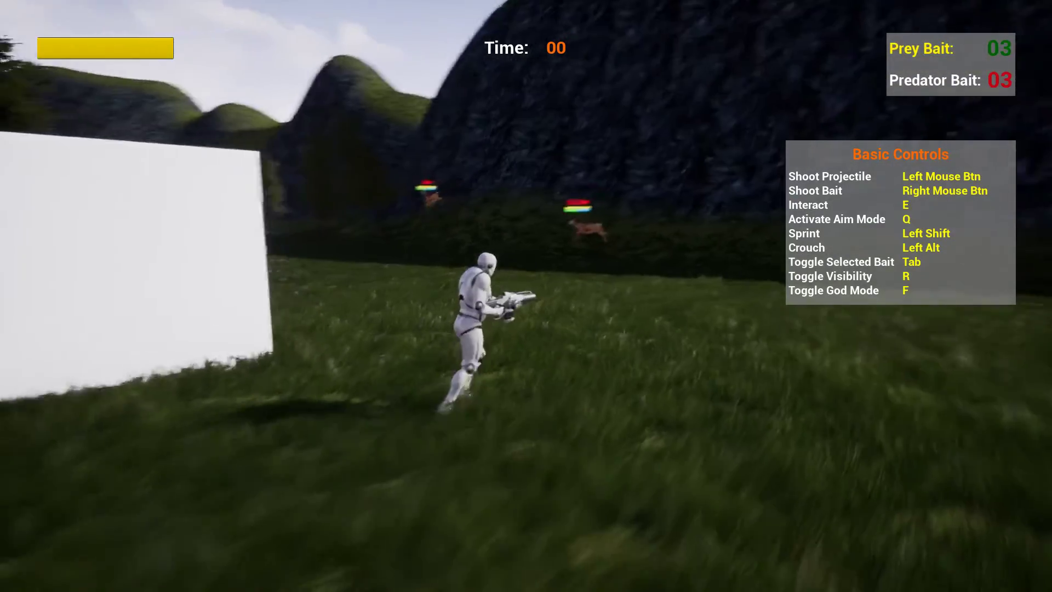
key("w")
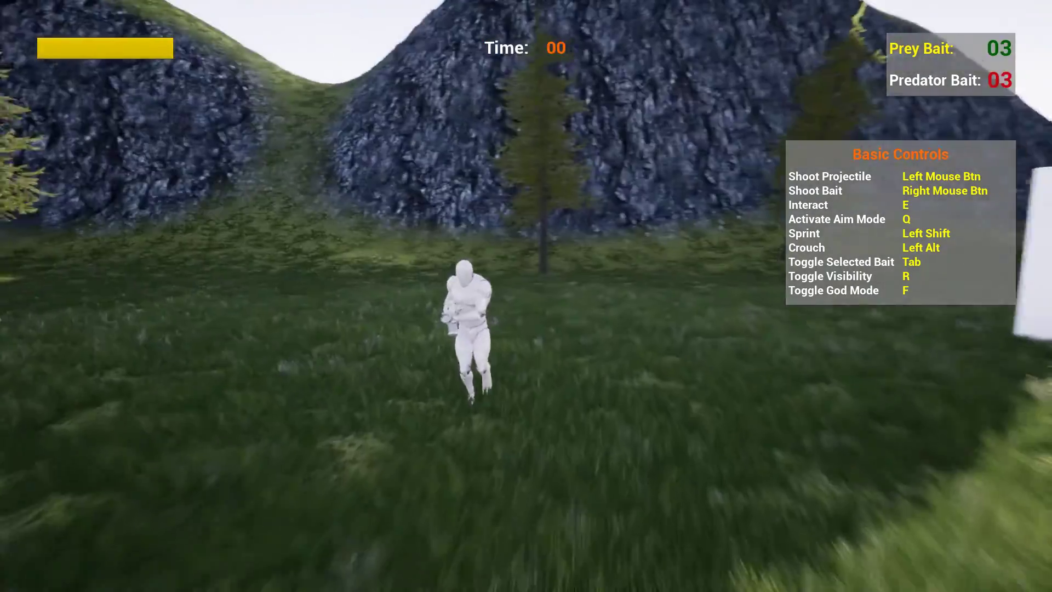
Step: Keep running the player character around the field to test the group's Flee behavior, and end the play session
key("a")
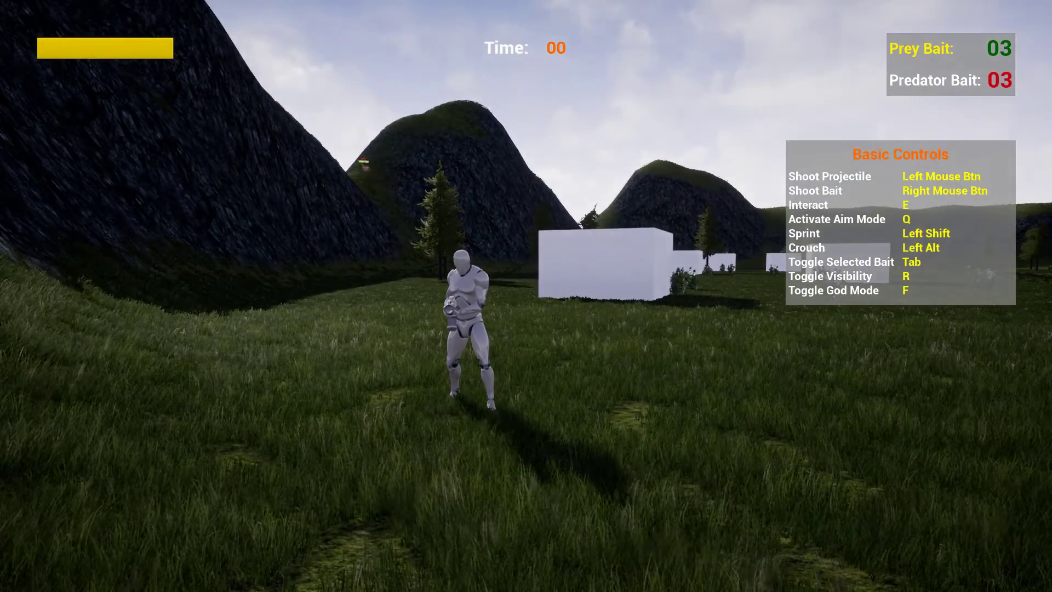
key("w")
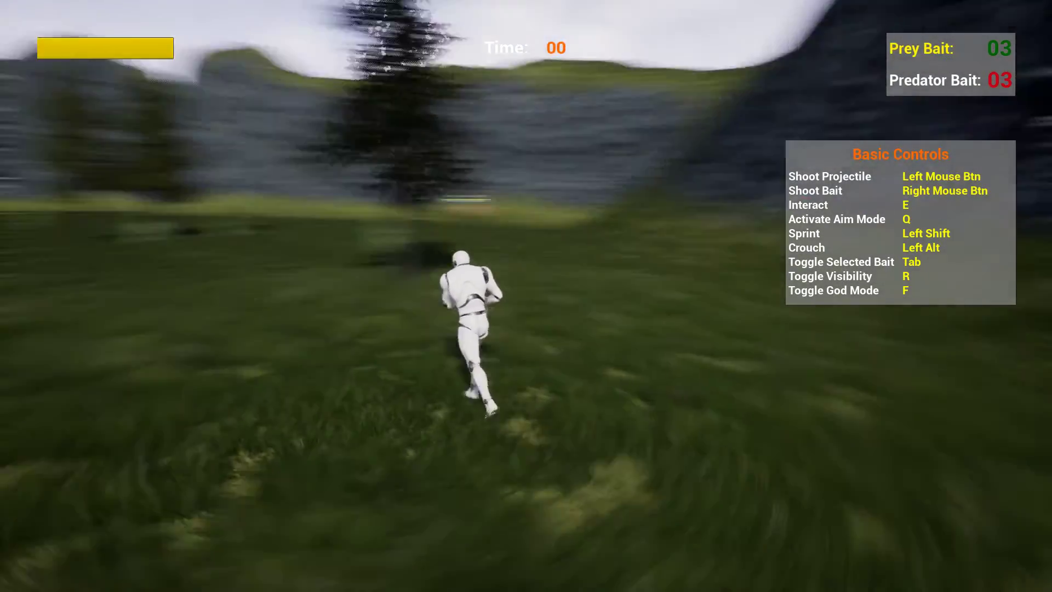
key("Escape")
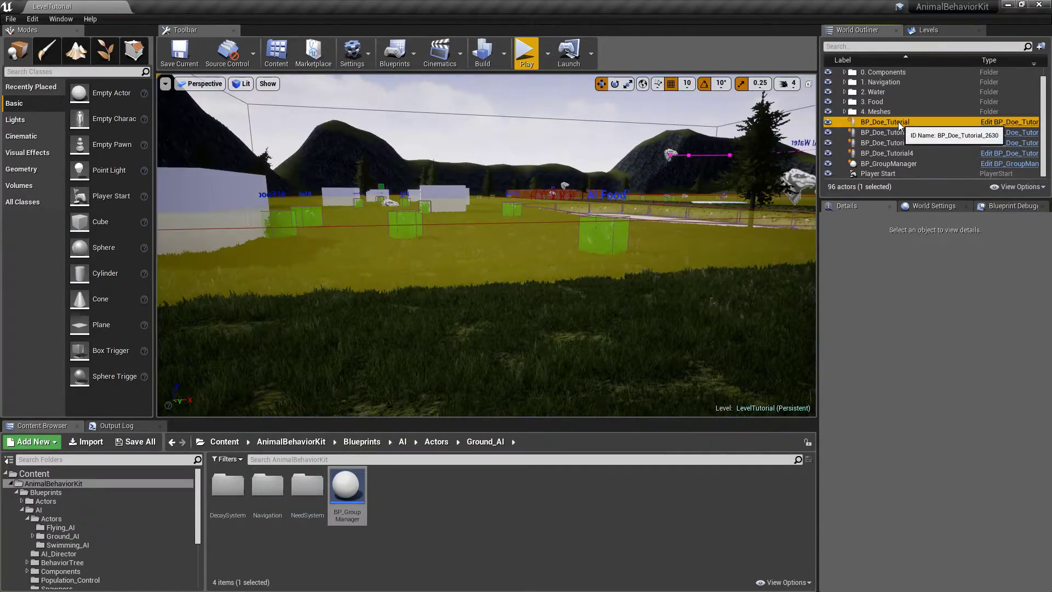
Step: Set the Engage Behavior Method of BP_GroupManager to Use leader engage behavior, leaving Group Engage Behavior at Flee
key("f")
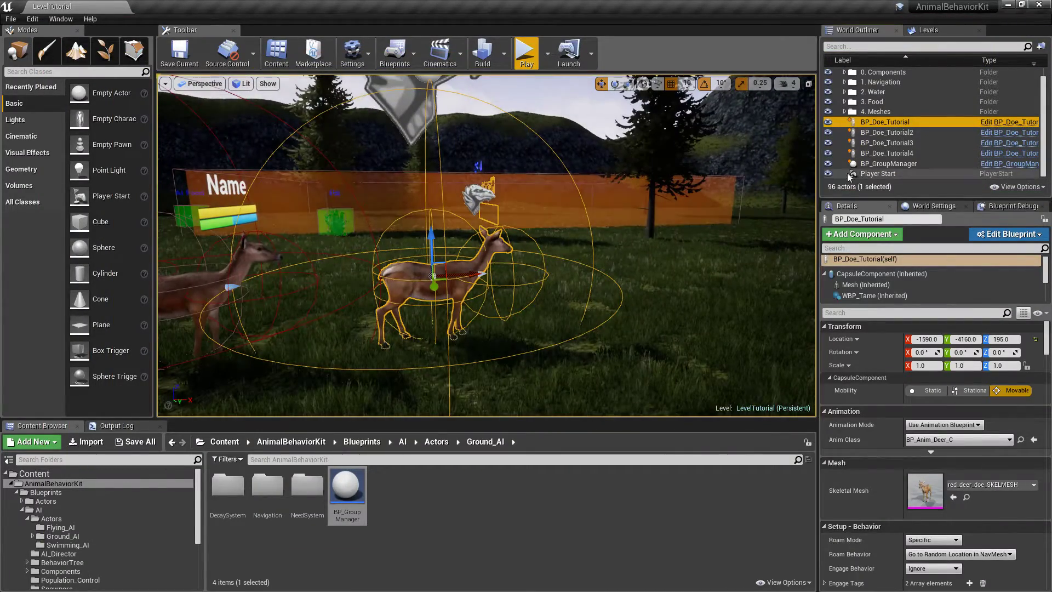
left_click(888, 163)
right_click_drag(723, 197, 449, 205)
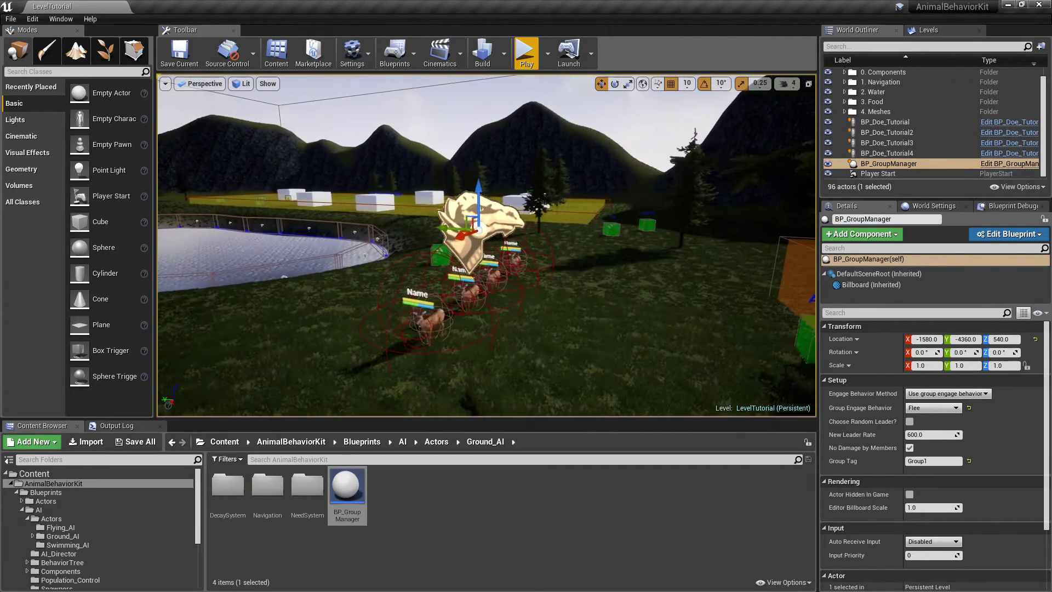
left_click(914, 409)
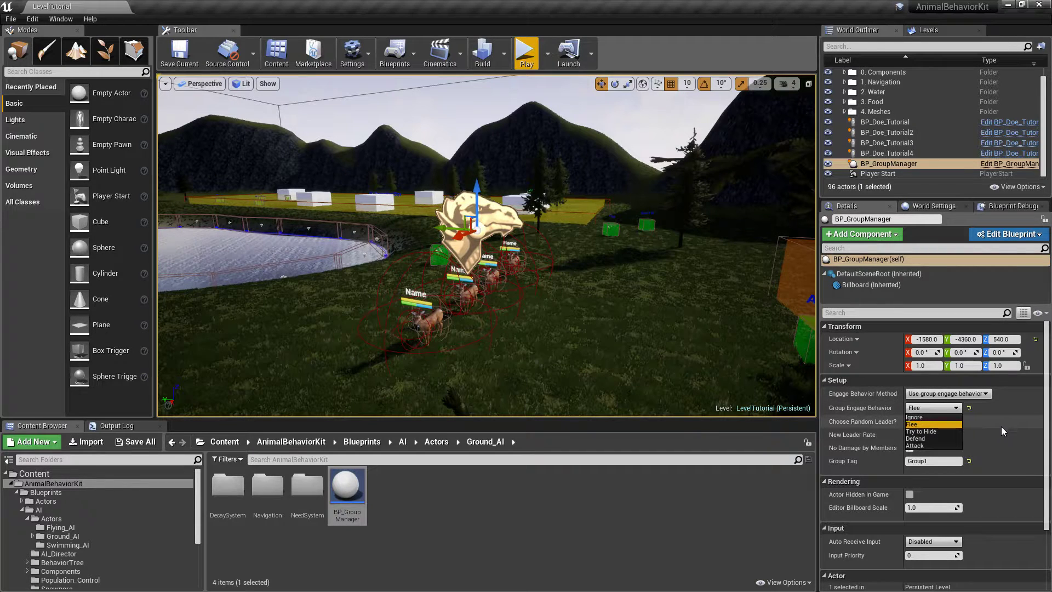
left_click(989, 429)
left_click(938, 395)
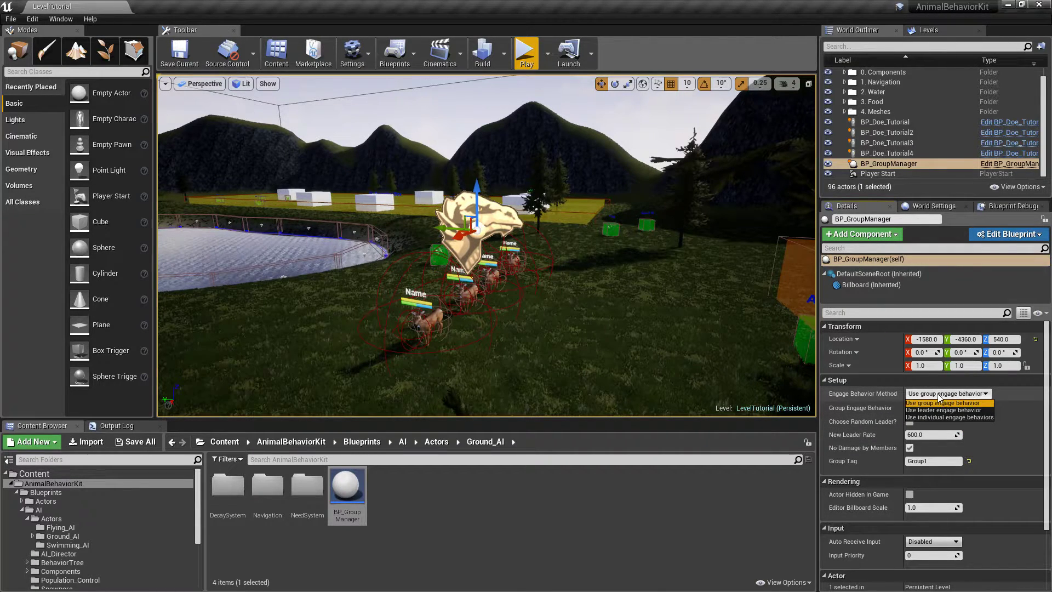
left_click(943, 410)
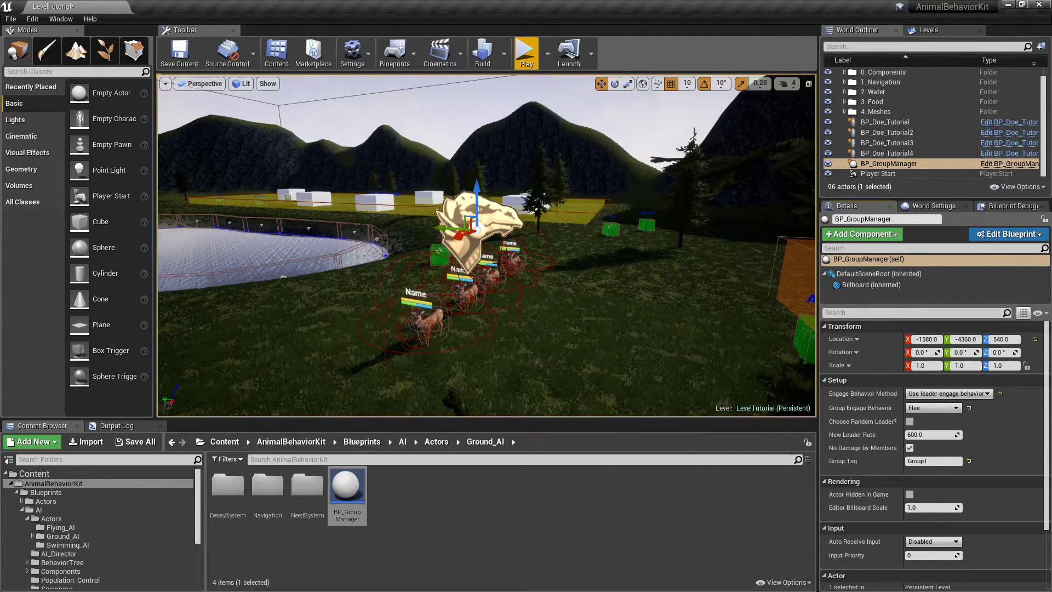
Step: Check the shared Engage Behavior of the four does and set it to Attack on the leader, BP_Doe_Tutorial
left_click(426, 315)
left_click(911, 134, "ctrl")
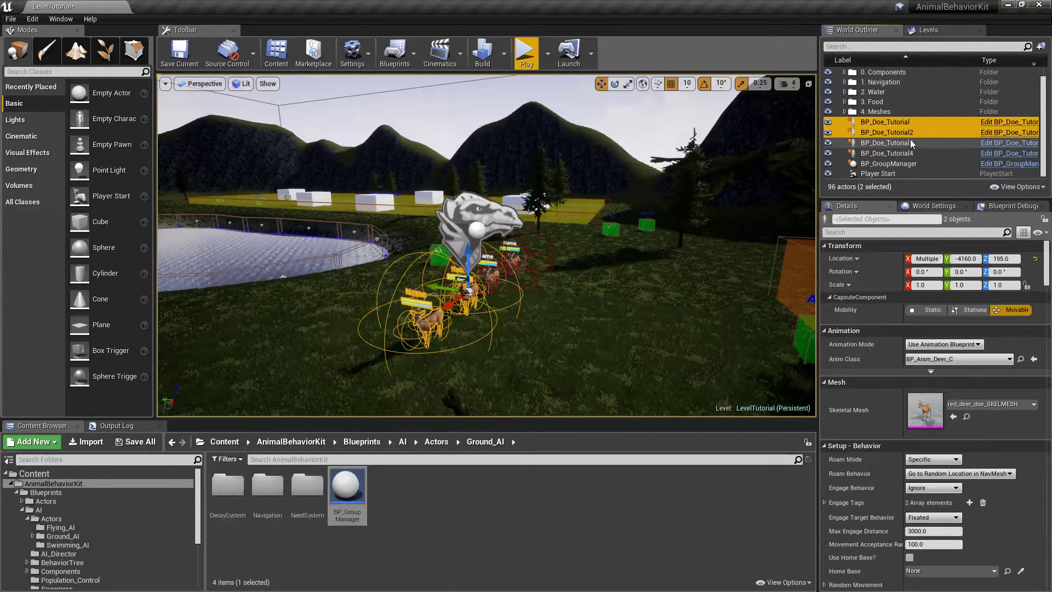
left_click(913, 144, "ctrl")
left_click(886, 153, "shift")
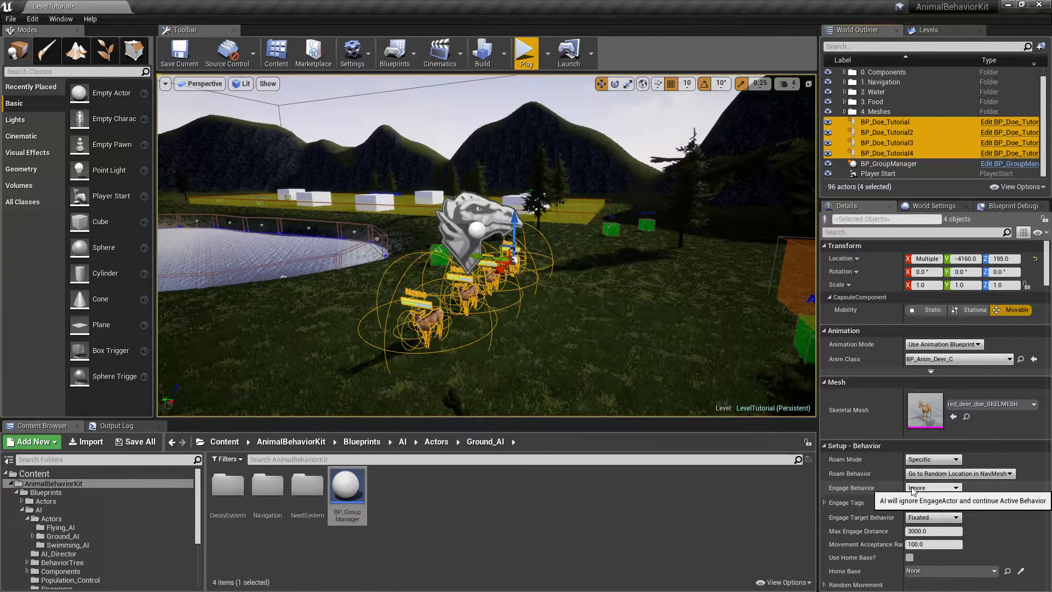
left_click(885, 122)
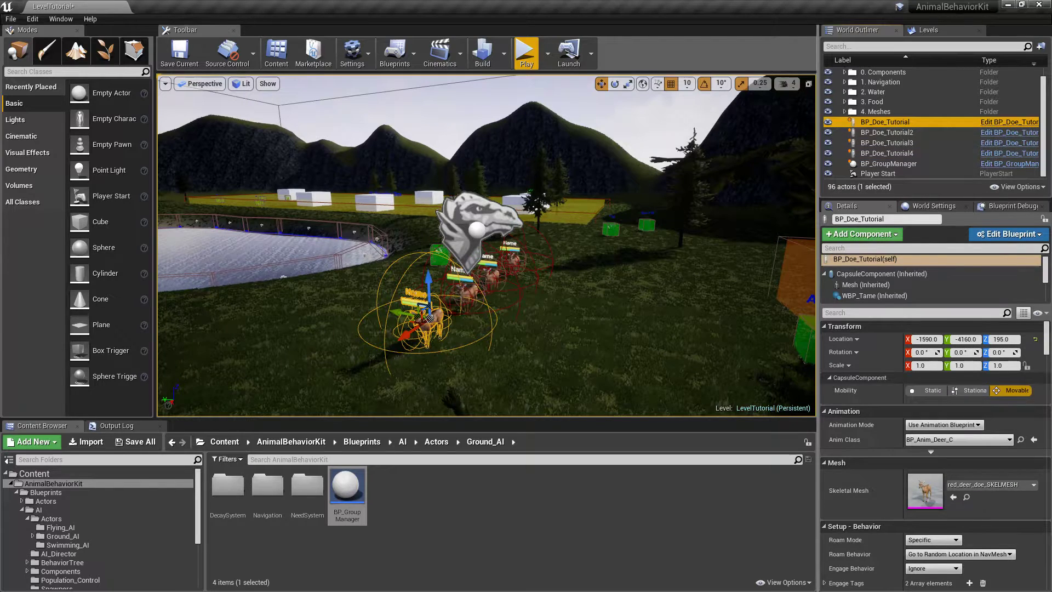
scroll(863, 377, "down", 1)
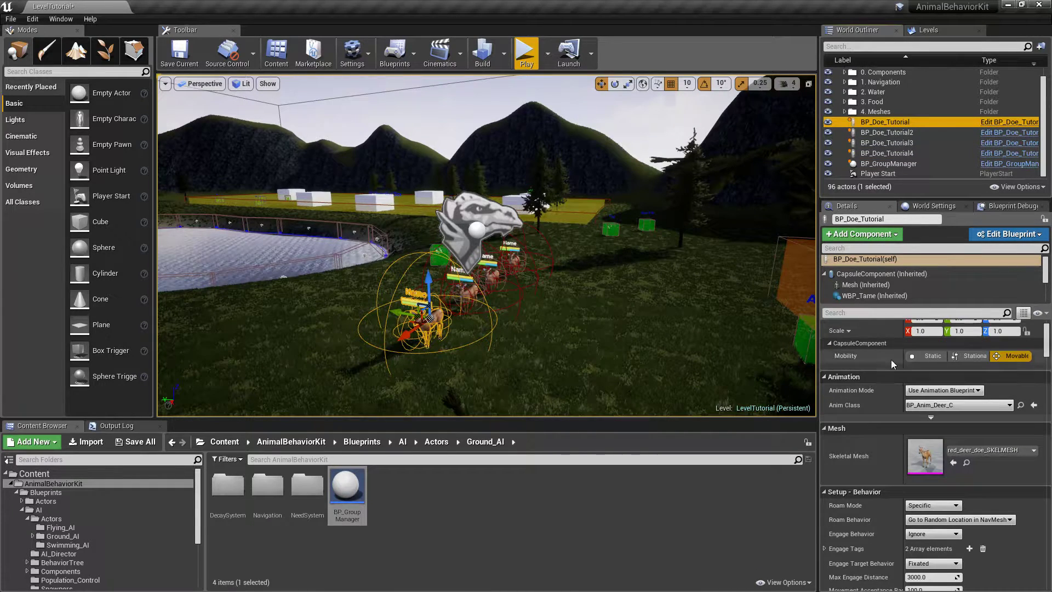
scroll(873, 440, "down", 2)
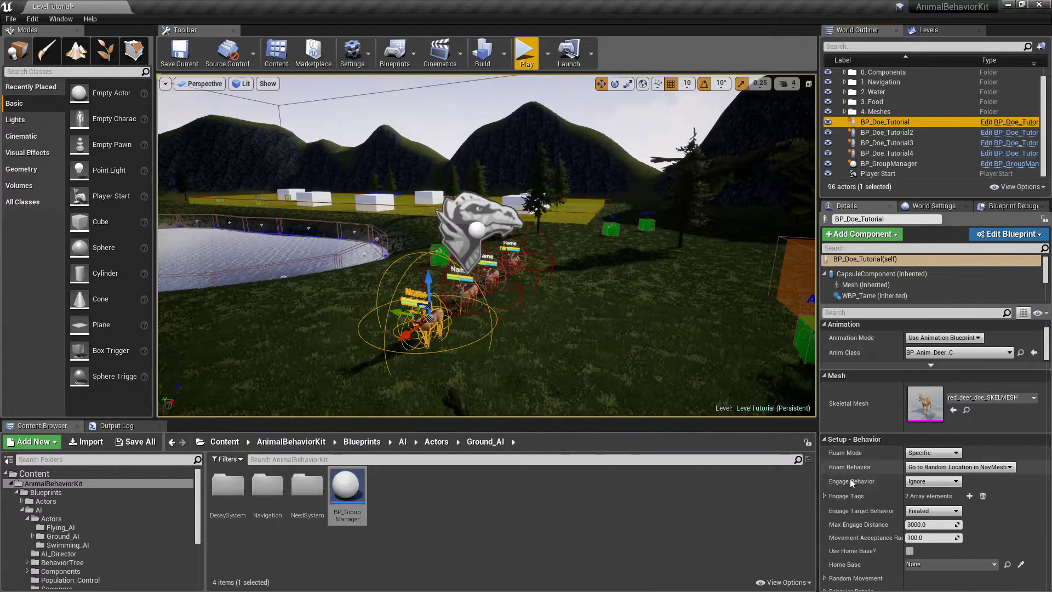
left_click(931, 481)
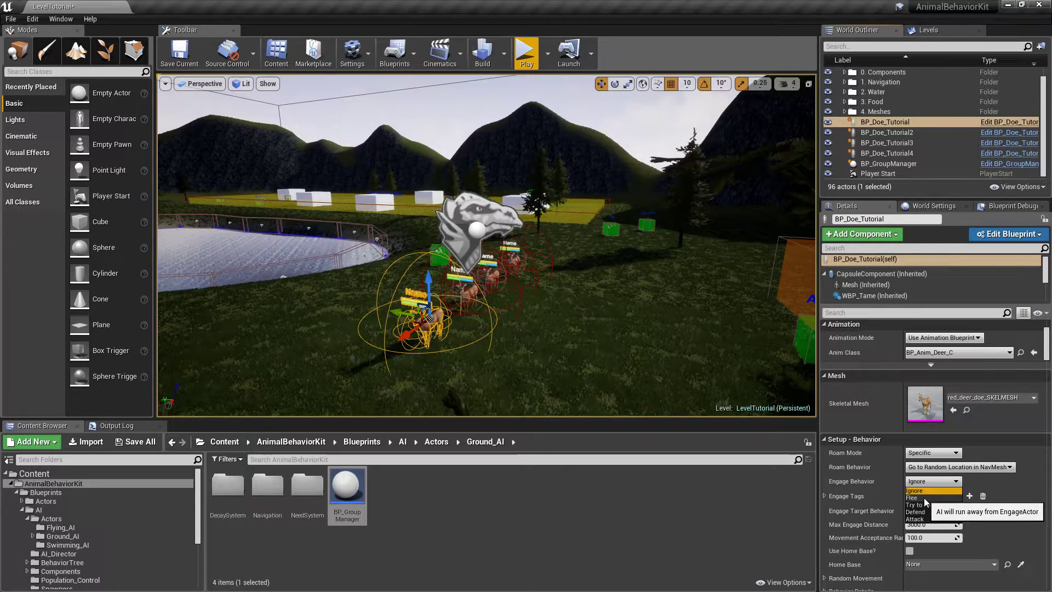
left_click(925, 518)
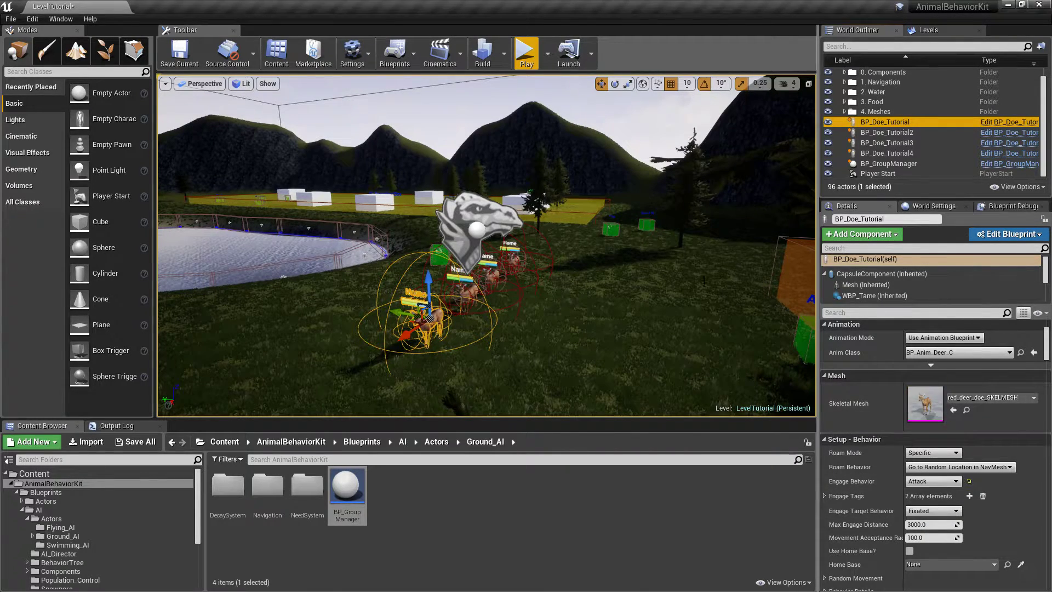
Step: Play the level, approach the does and run from them to test the leader-driven Attack behavior, and stop the session
key("s")
right_click_drag(679, 285, 652, 282)
left_click(526, 52)
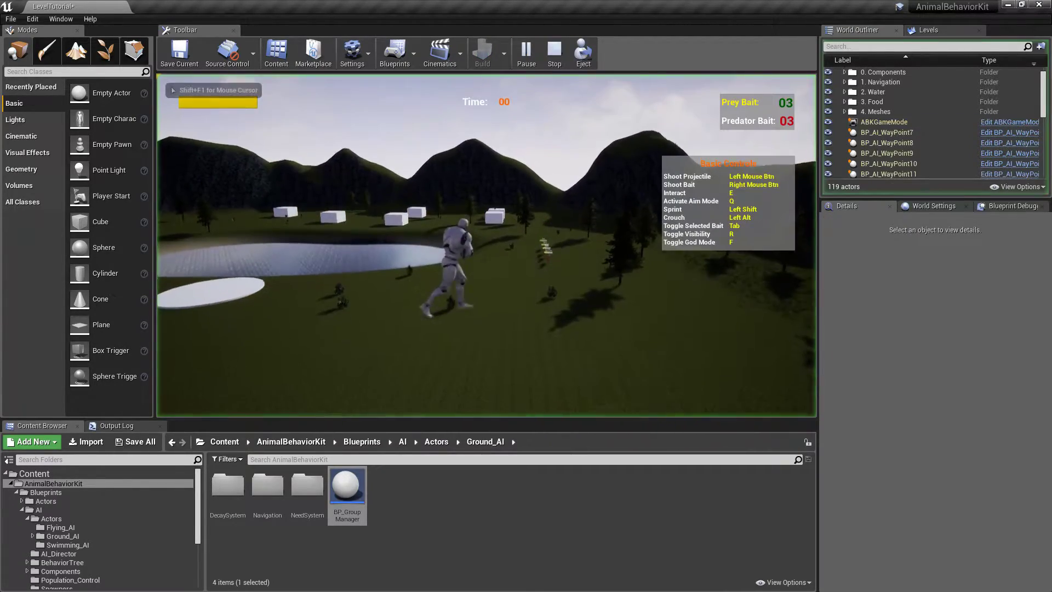
key("w")
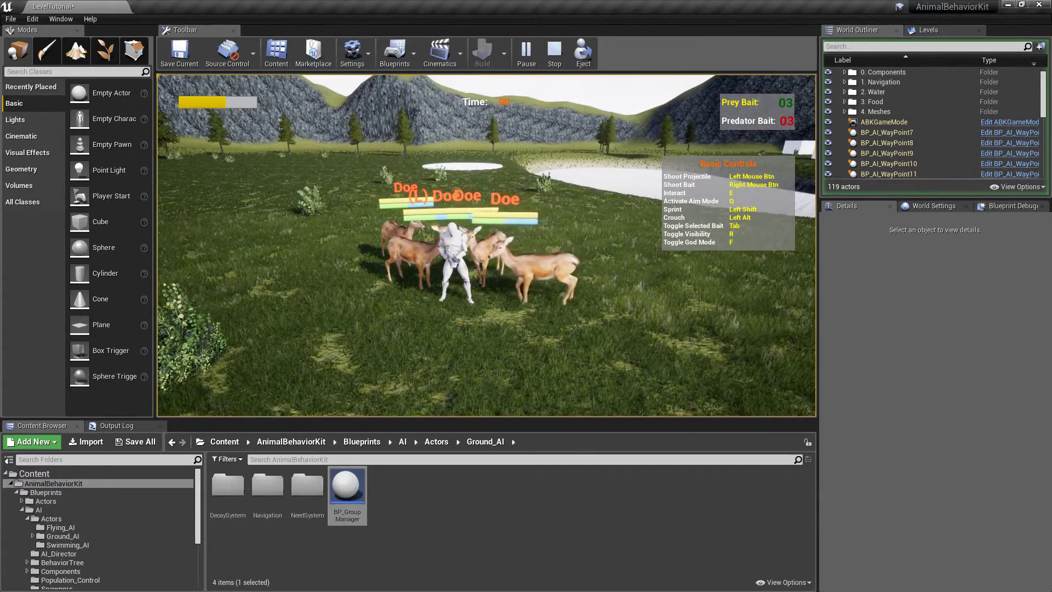
key("s")
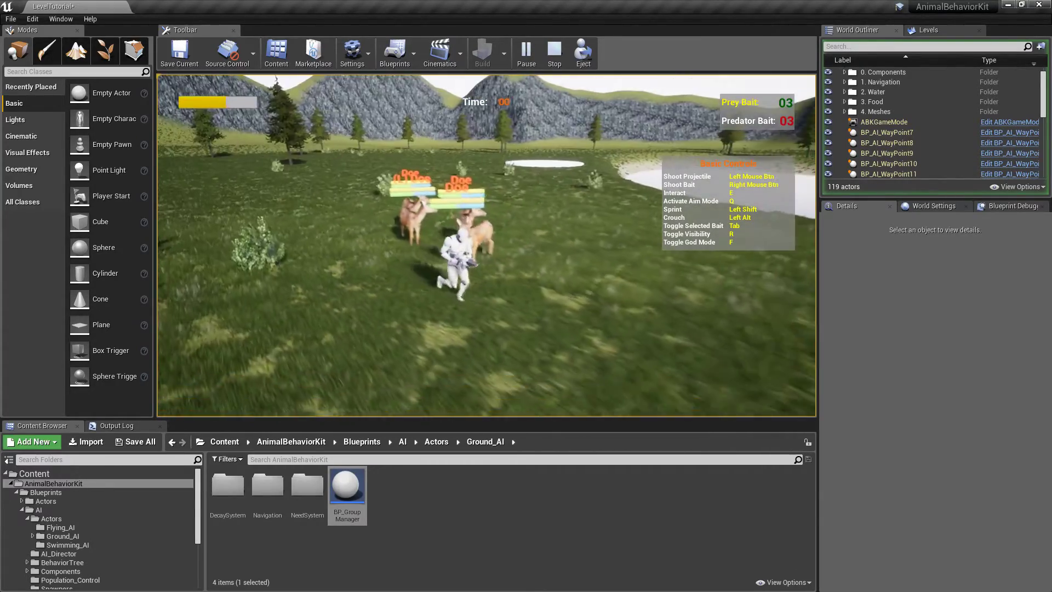
key("s")
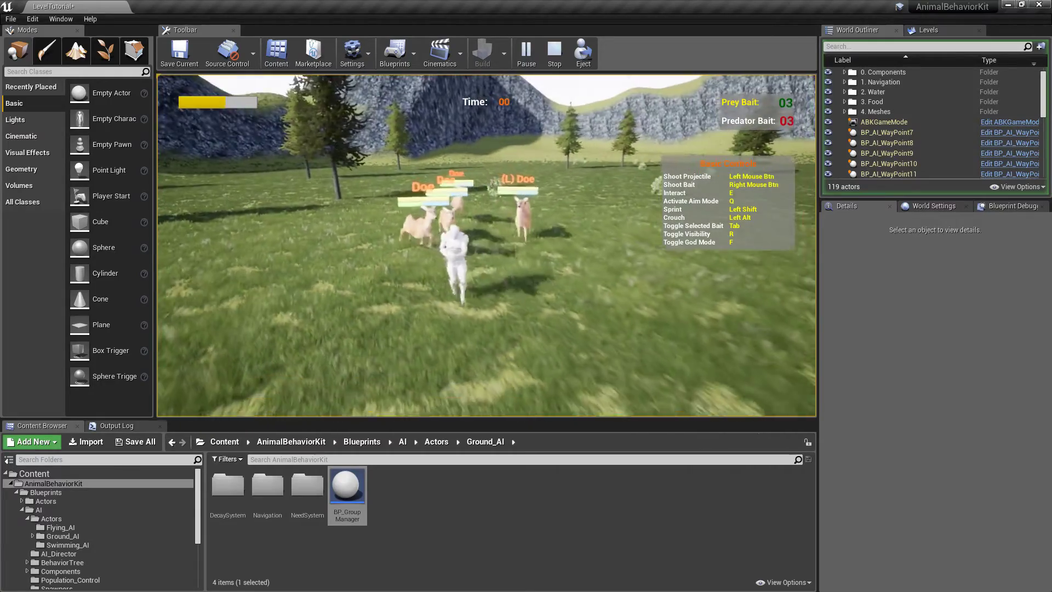
key("a")
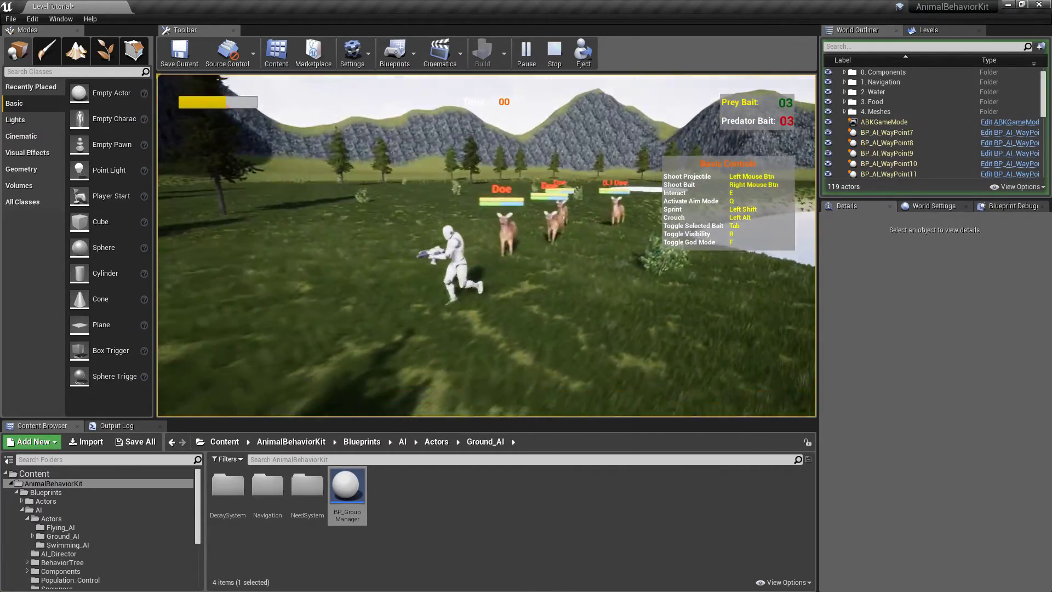
key("Escape")
Step: Compare the Engage Behavior of the first two does and set BP_GroupManager's Engage Behavior Method to Use individual engage behaviors
left_click(362, 202)
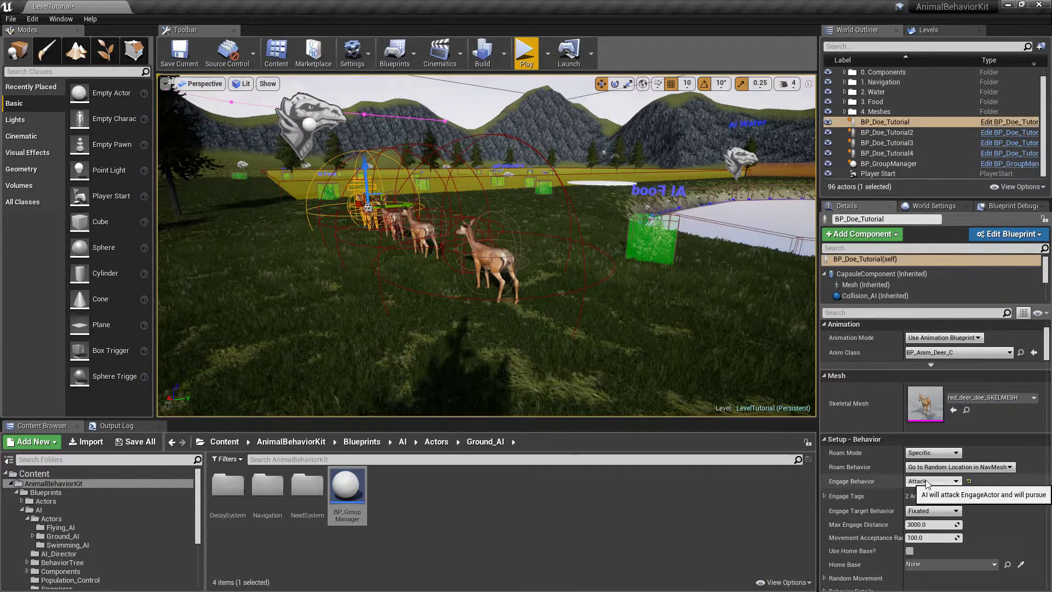
left_click(925, 132)
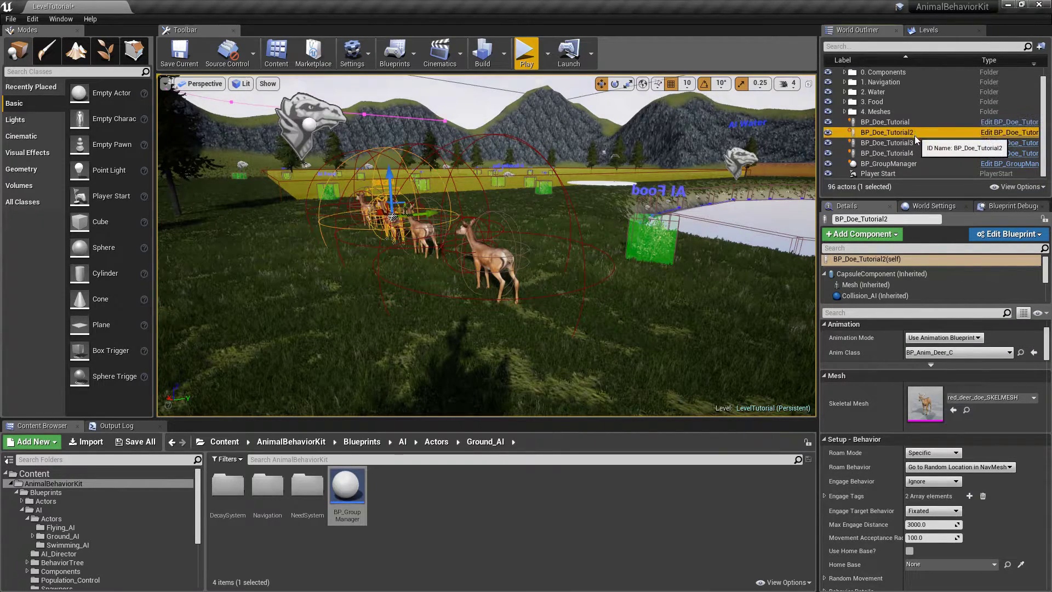
left_click(312, 131)
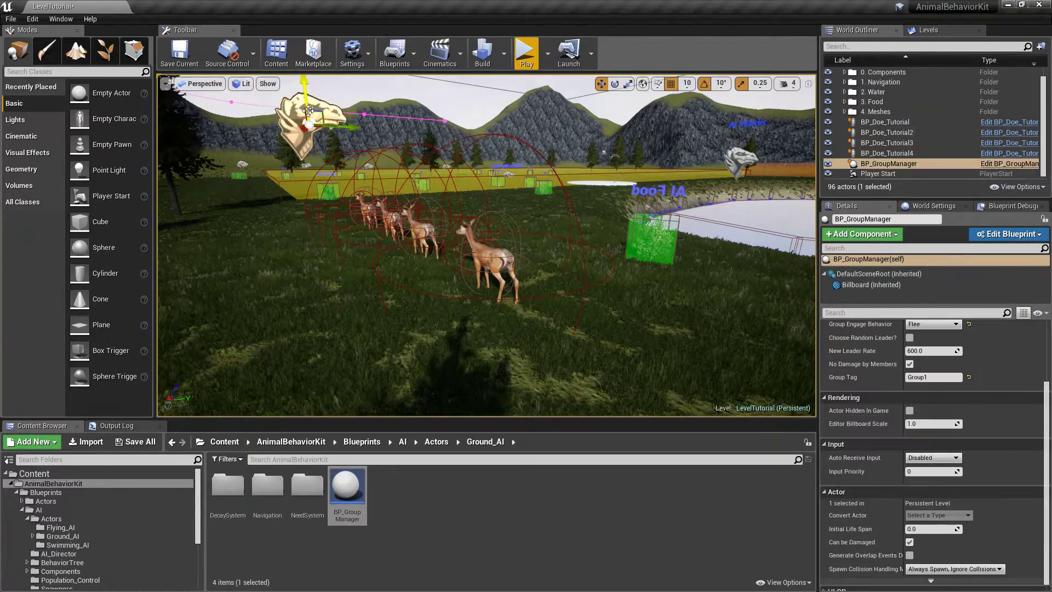
right_click_drag(419, 170, 641, 189)
right_click_drag(389, 137, 411, 141)
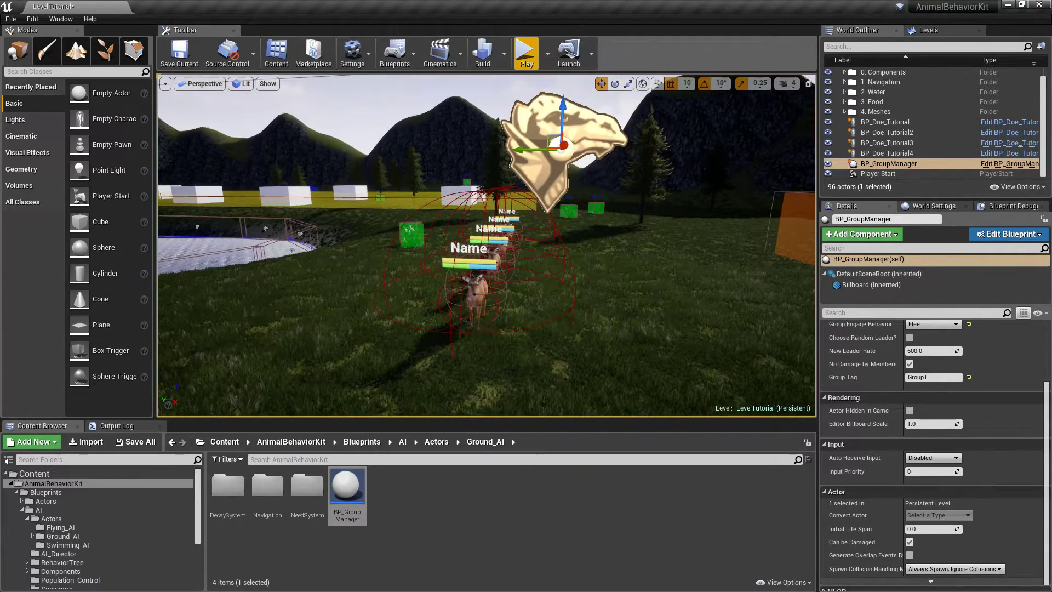
scroll(881, 377, "up", 2)
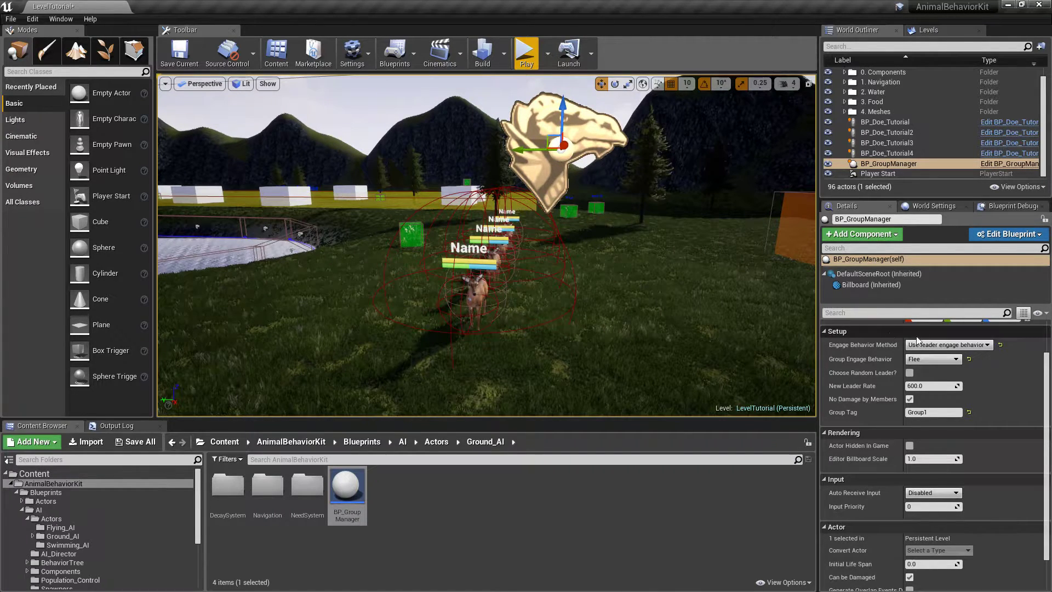
scroll(931, 379, "up", 1)
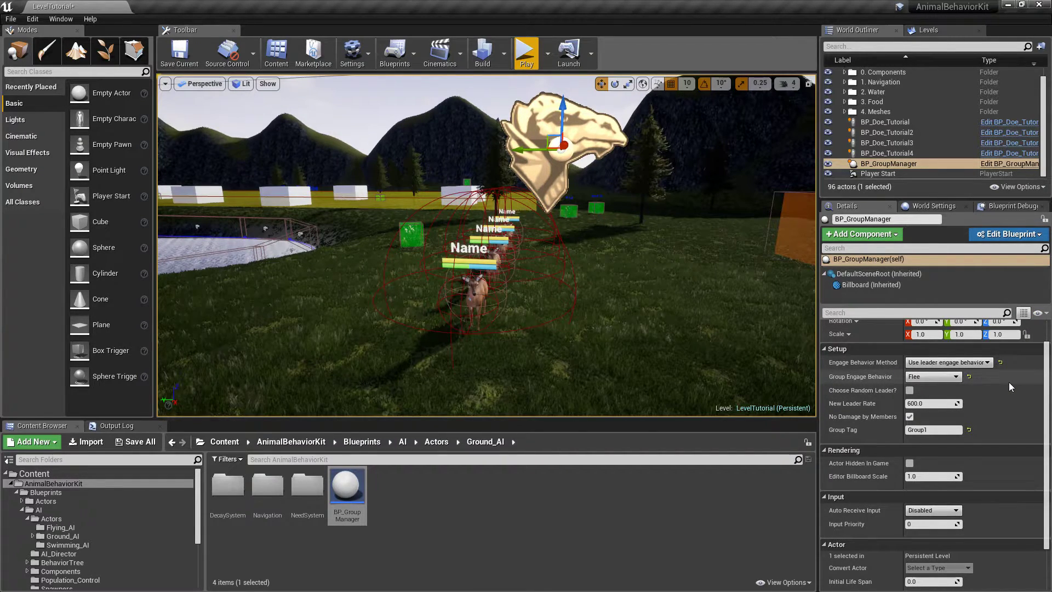
left_click(964, 364)
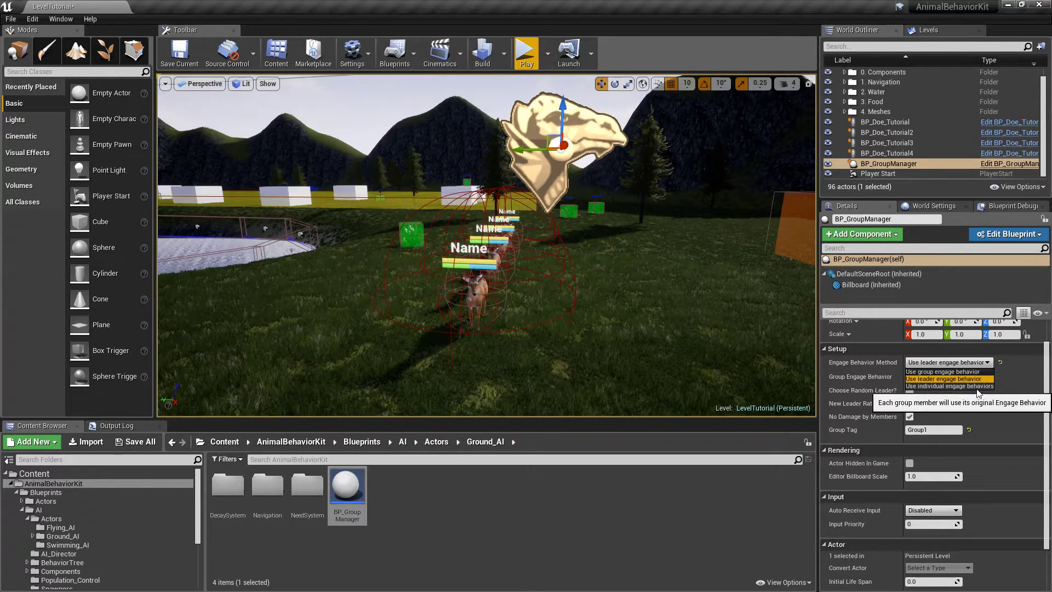
left_click(977, 386)
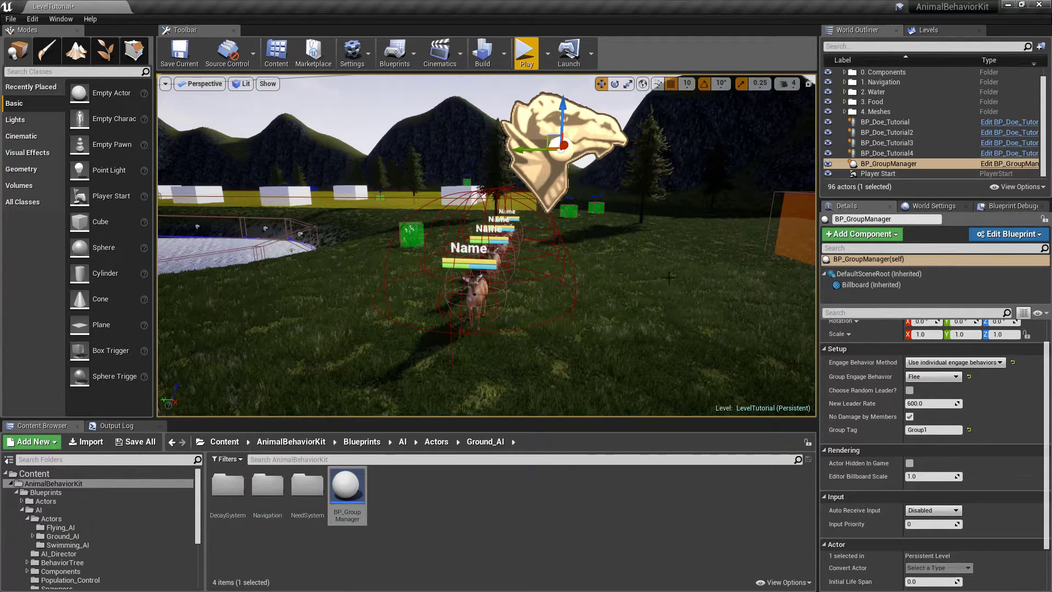
Step: Review the leader doe's Engage Behavior and set the Engage Behavior of BP_Doe_Tutorial2 and BP_Doe_Tutorial3 to Flee
right_click_drag(665, 248, 570, 247)
key("d")
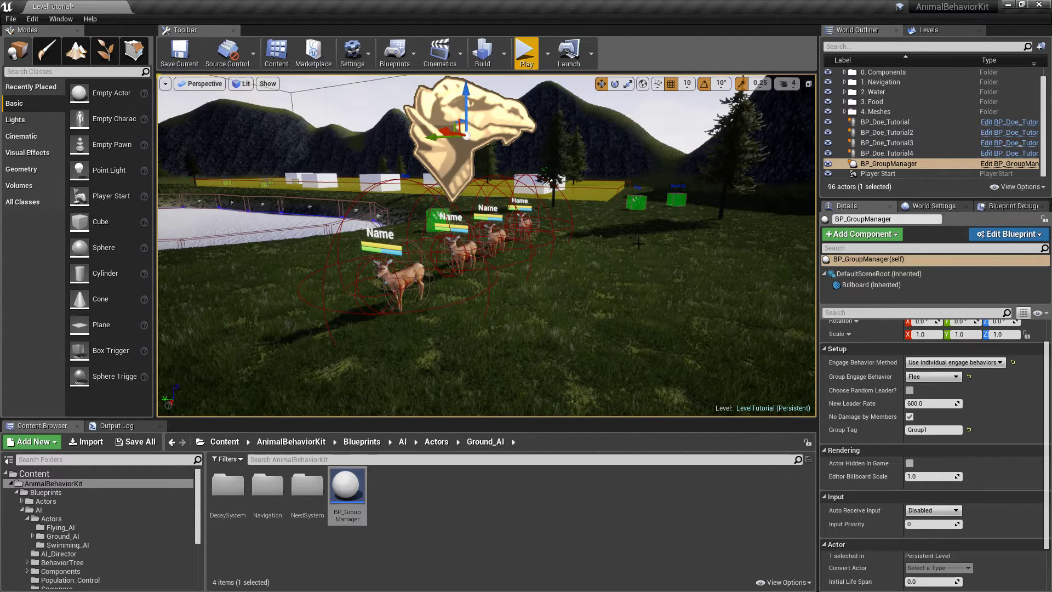
left_click(403, 274)
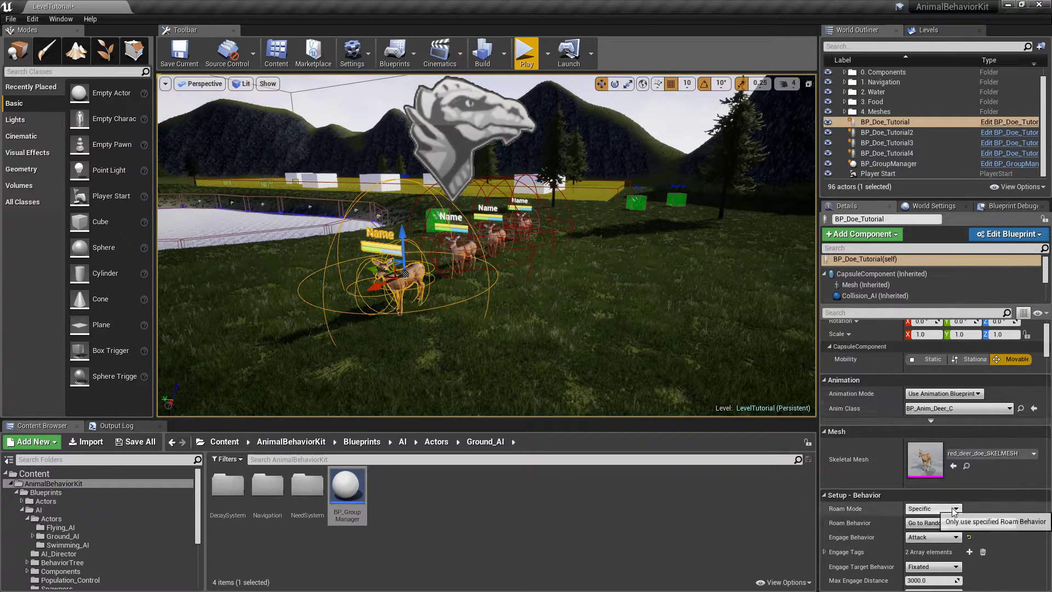
scroll(919, 446, "down", 2)
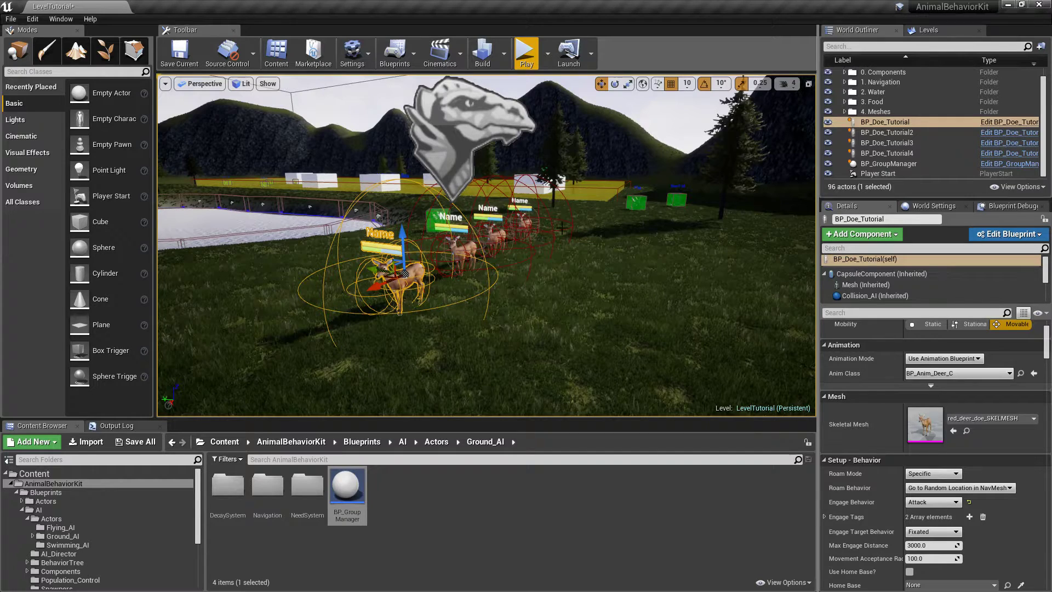
mouse_move(932, 505)
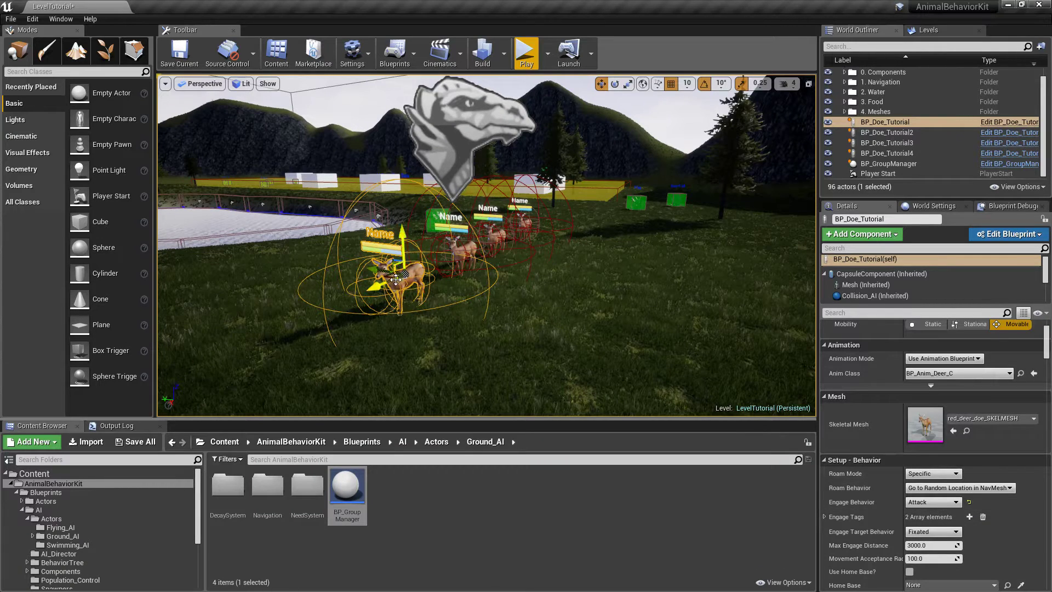
left_click(899, 133)
left_click(899, 143, "ctrl")
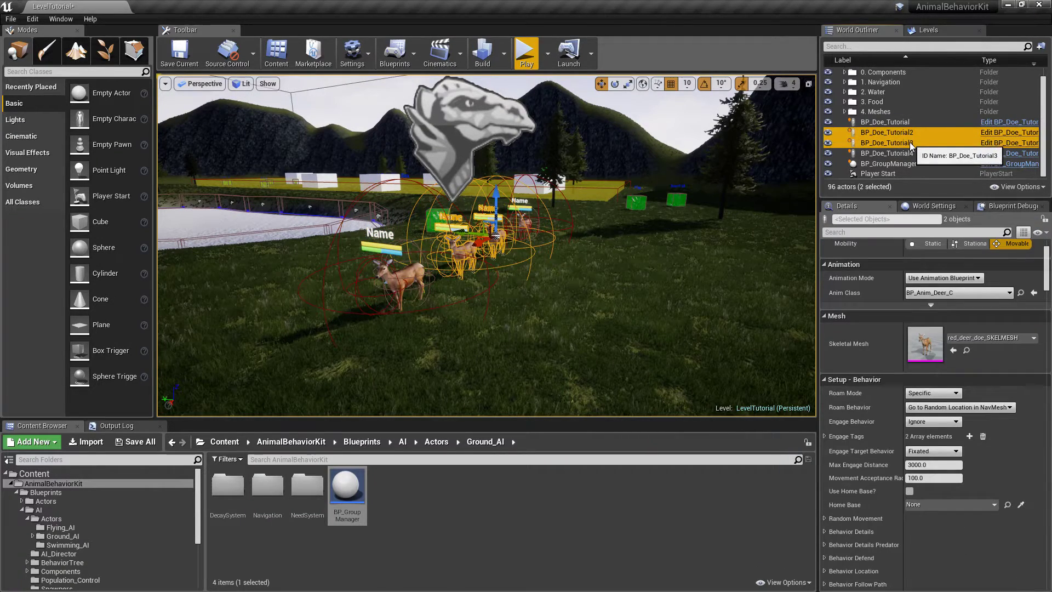
left_click(924, 423)
left_click(912, 437)
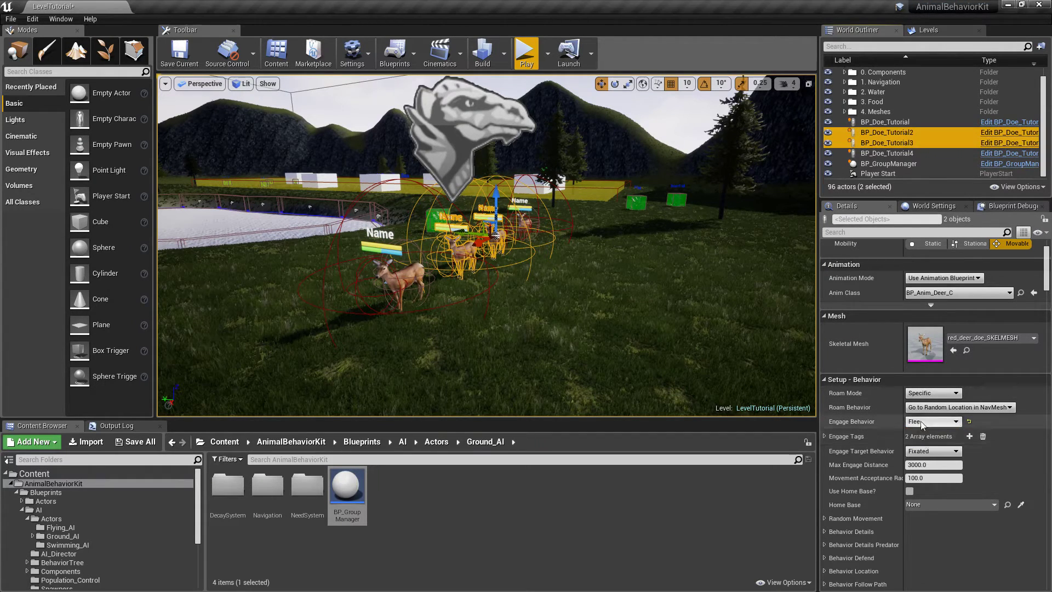
Step: Set the Engage Behavior of BP_Doe_Tutorial4 to Ignore and check the Engage Behavior Method of BP_GroupManager
left_click(877, 153)
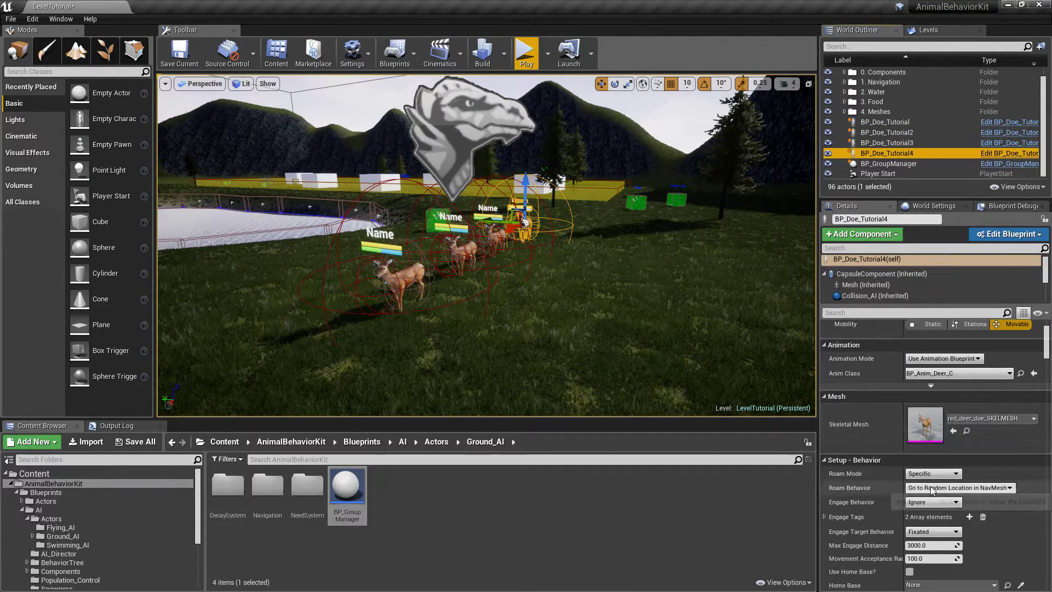
left_click(919, 504)
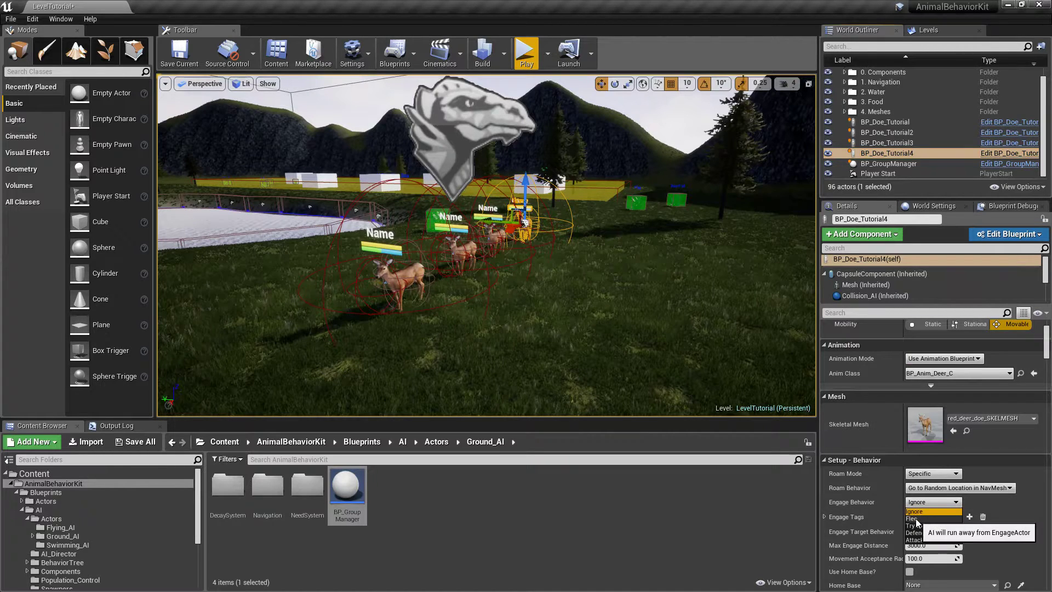
left_click(935, 513)
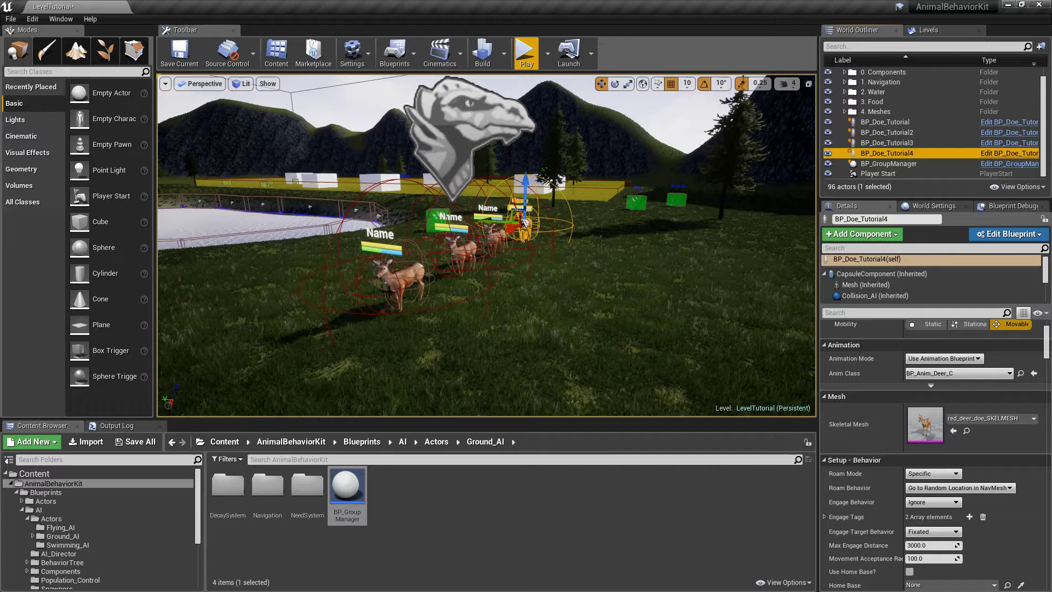
left_click(481, 114)
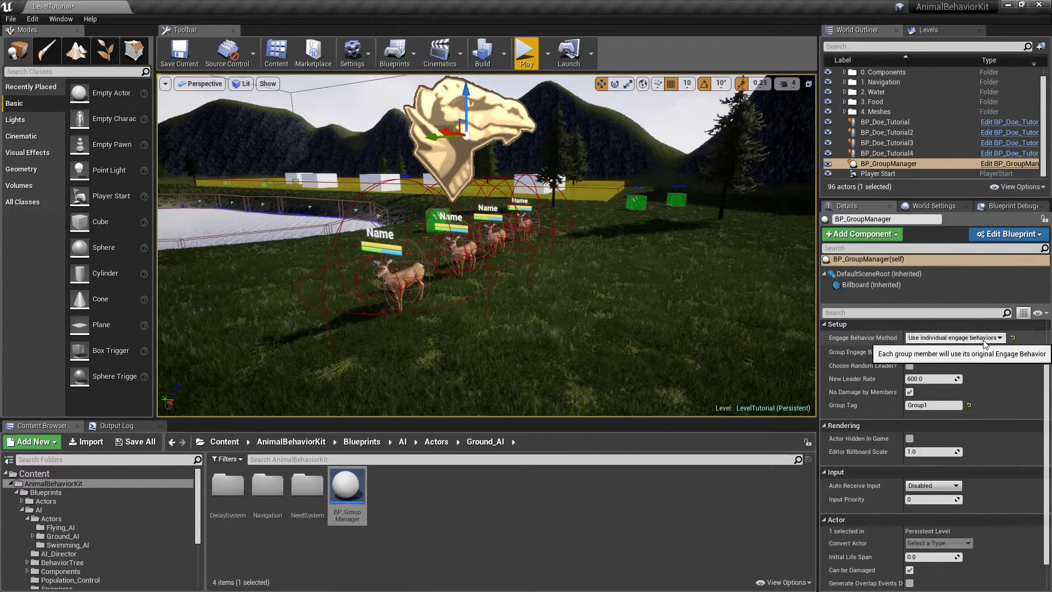
Step: Play the level, sprint to the does and run among them full screen to test their individual engage behaviors, and stop the session
key("s")
right_click_drag(667, 178, 667, 177)
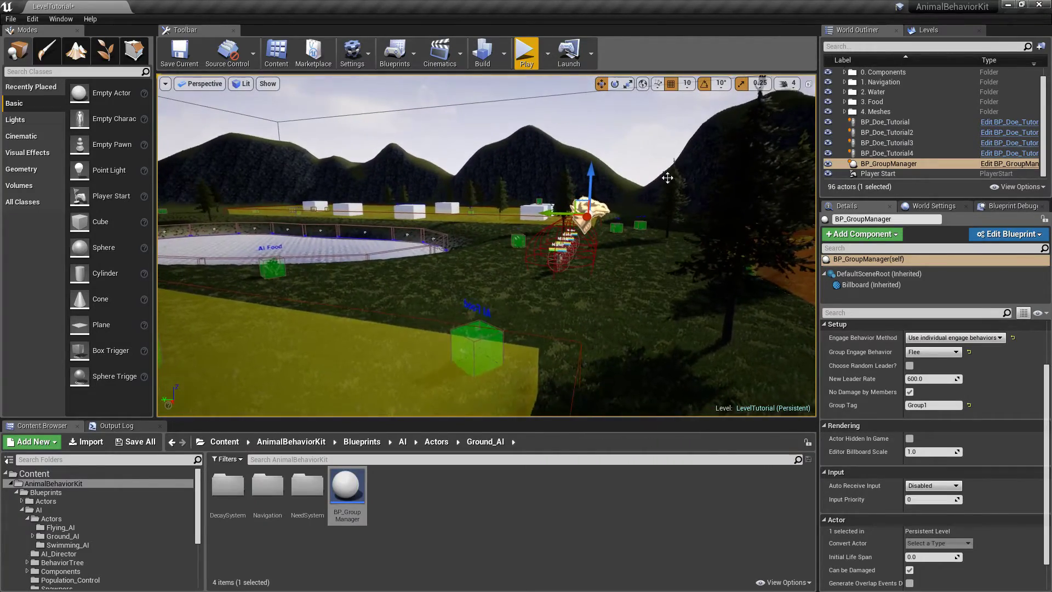
key("alt+p")
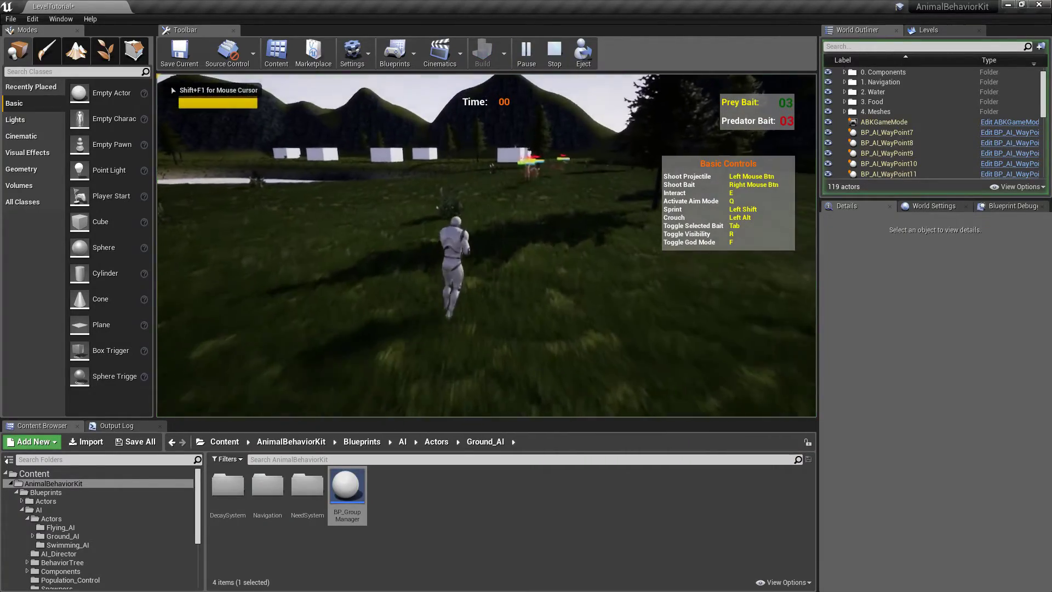
key("shift+w")
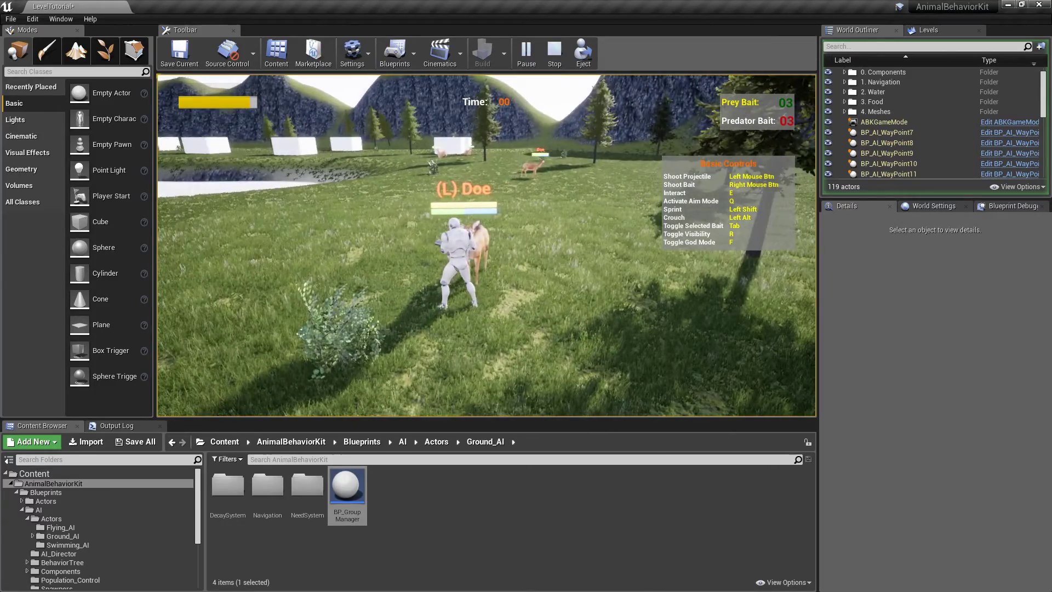
key("F11")
key("w")
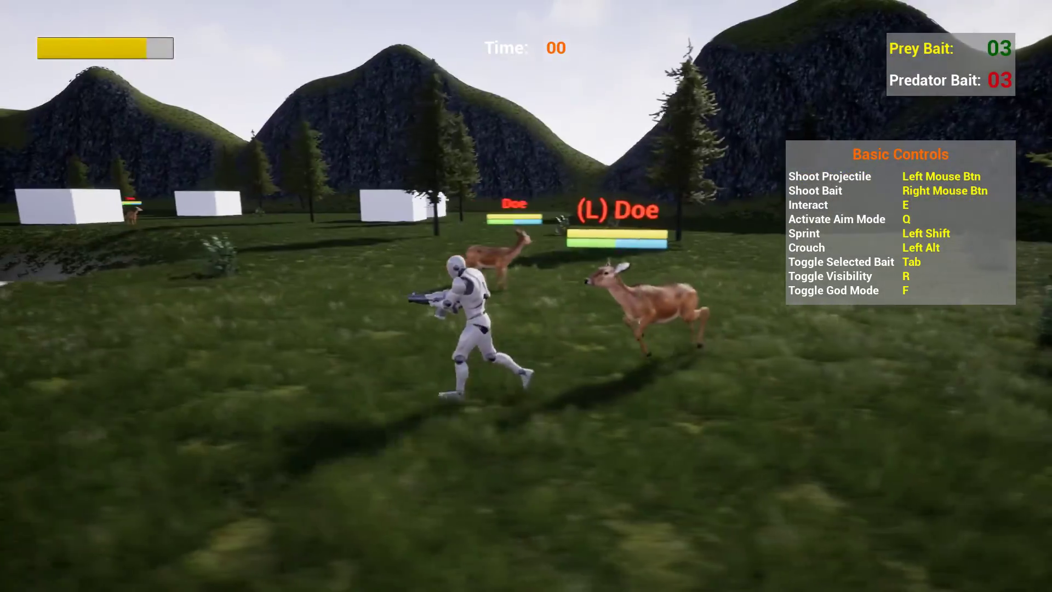
key("Escape")
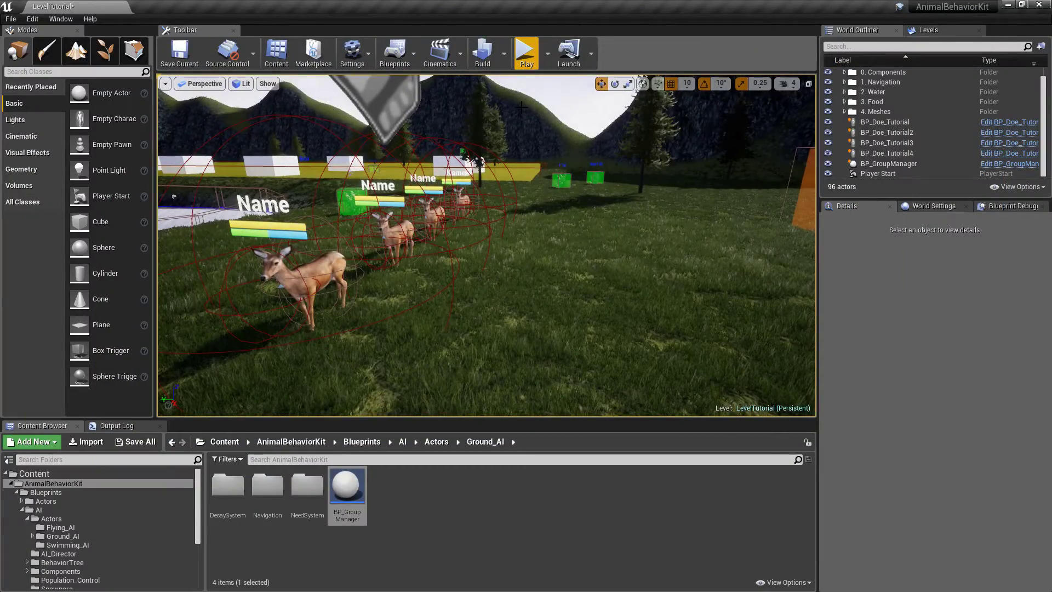
Step: Save the modified LevelTutorial level
left_click(146, 448)
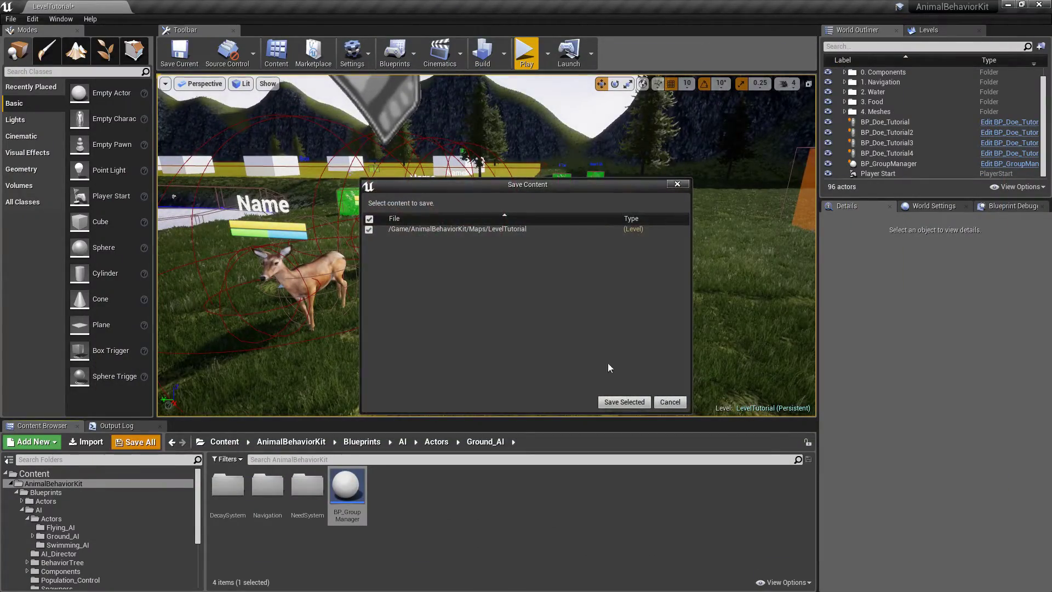
left_click(626, 400)
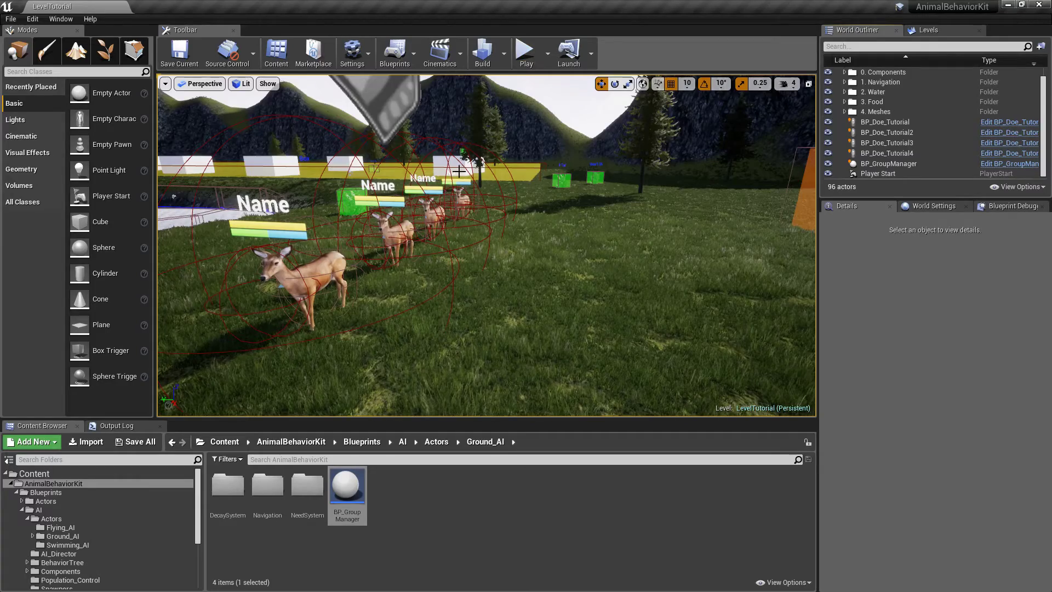
Step: Try the Choose Random Leader option on BP_GroupManager and switch it off again
left_click(386, 112)
right_click_drag(386, 112, 406, 109)
key("s")
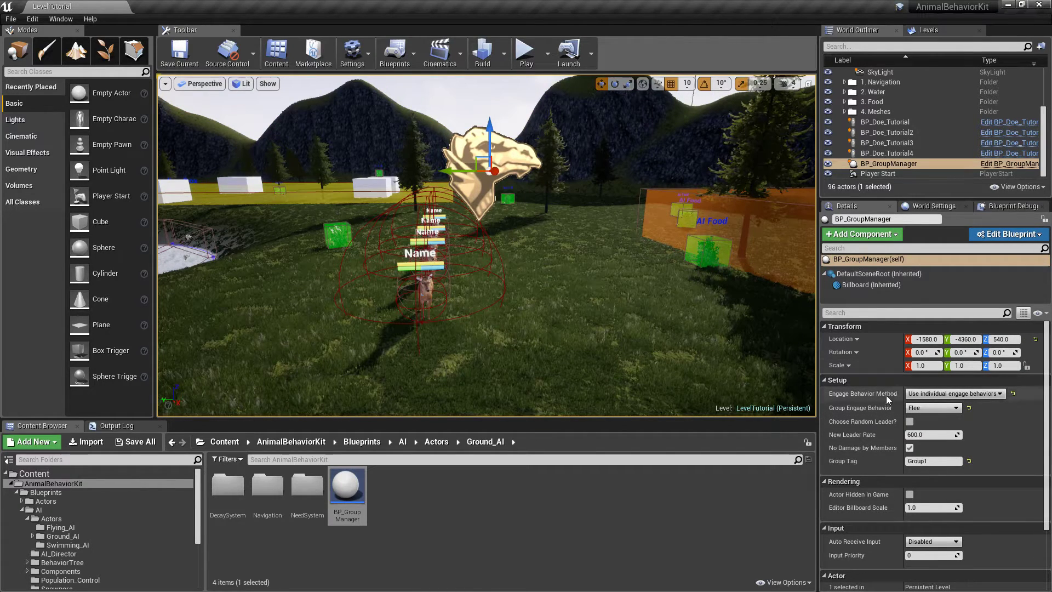
left_click(909, 421)
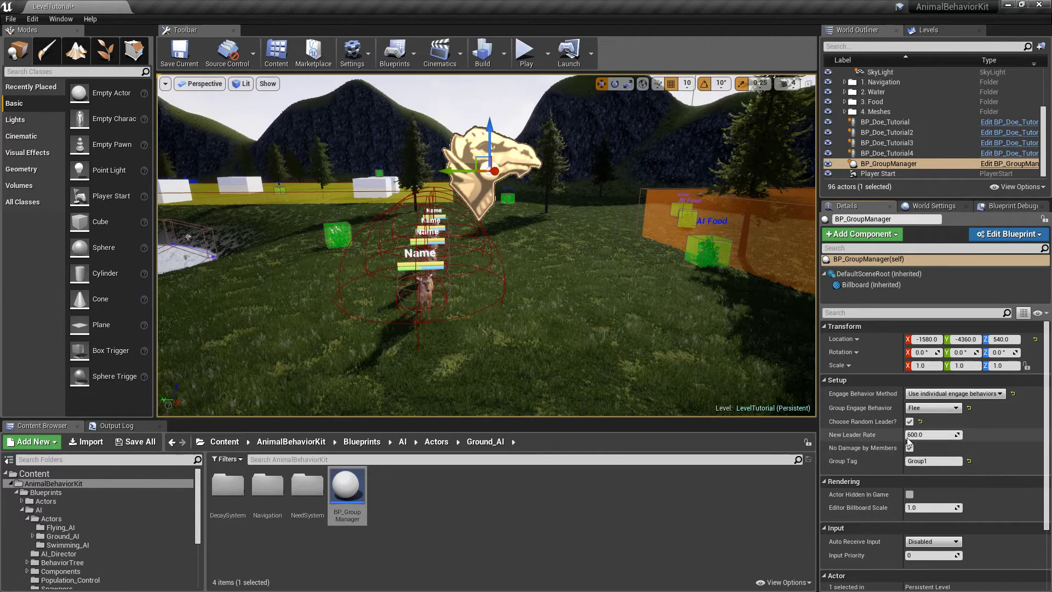
left_click(909, 421)
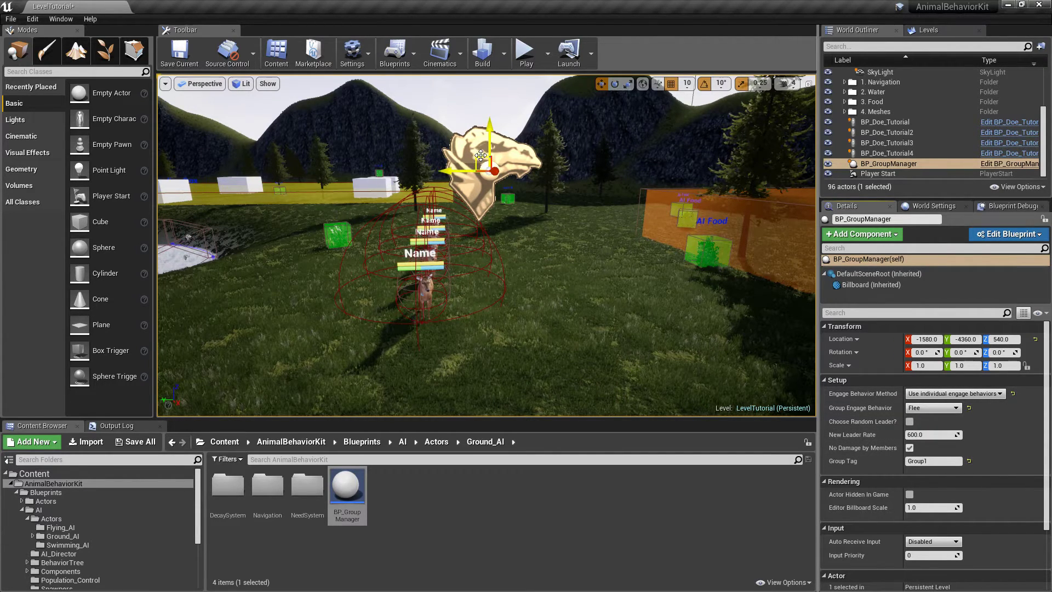